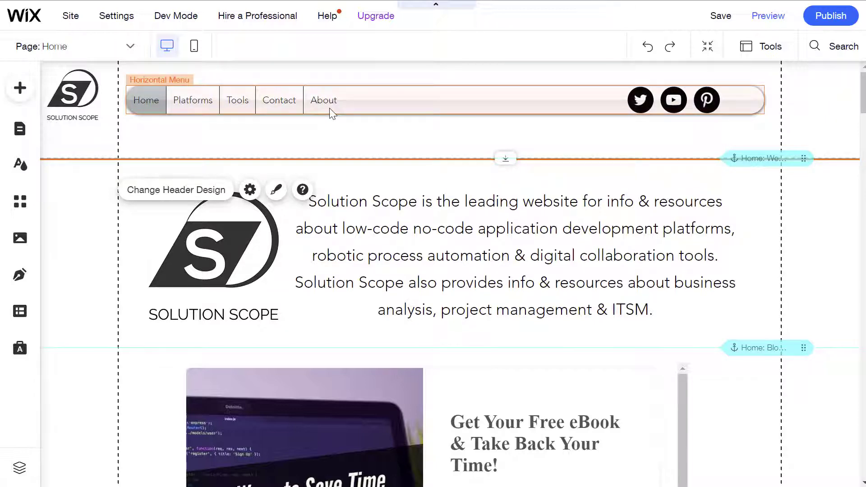
- Preview the site, then select the header's horizontal navigation menu back in the editor
left_click(766, 20)
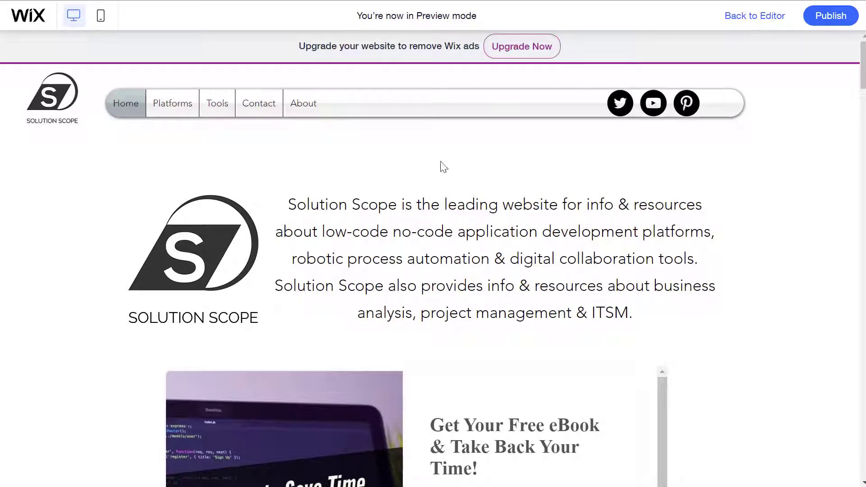
mouse_move(169, 113)
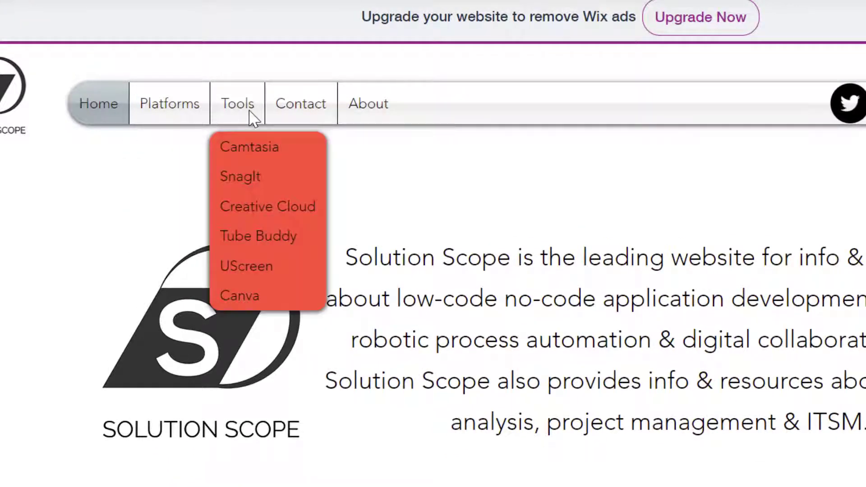
mouse_move(199, 111)
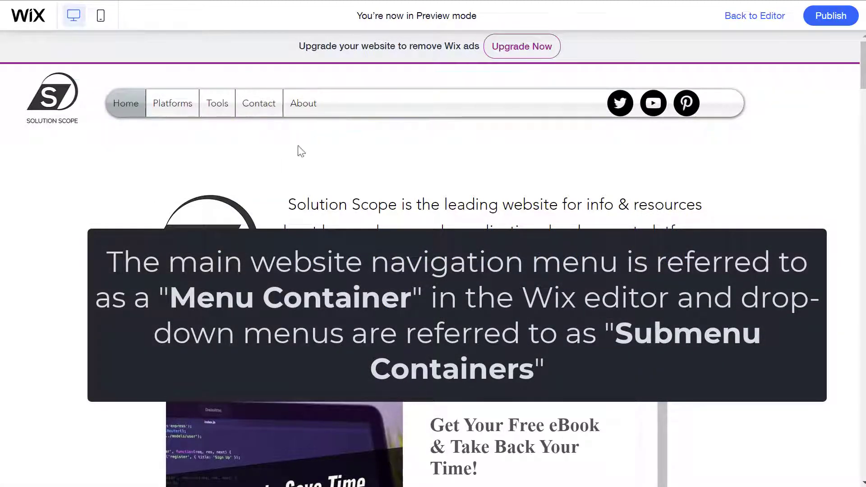
mouse_move(187, 117)
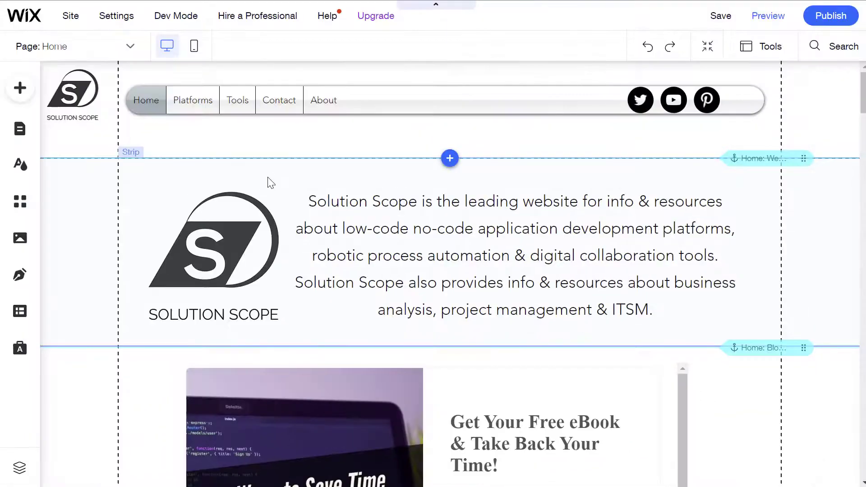
left_click(203, 114)
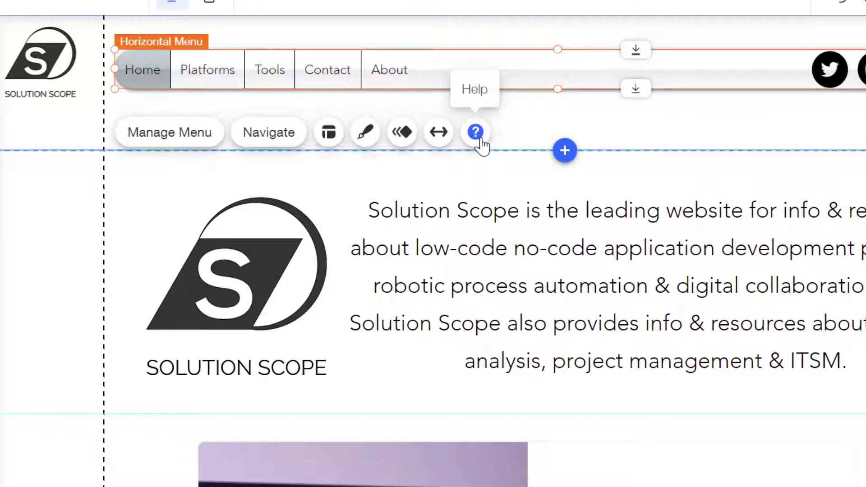
- Apply the yellow-pill preset from Discover More Menus to the horizontal menu
left_click(370, 143)
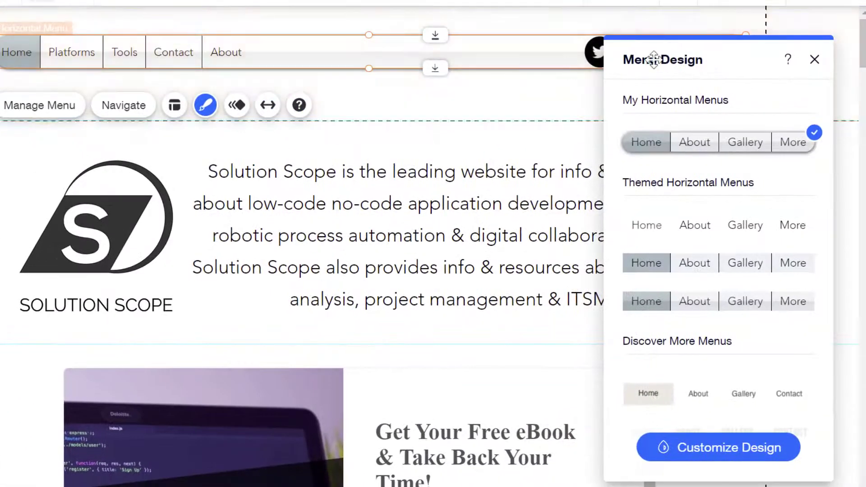
left_click_drag(654, 59, 264, 52)
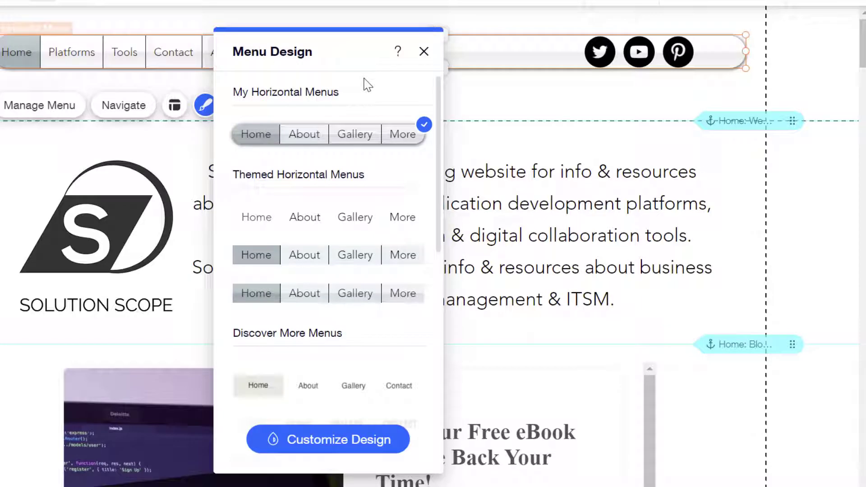
scroll(356, 184, "down", 5)
left_click(356, 183)
scroll(360, 260, "up", 5)
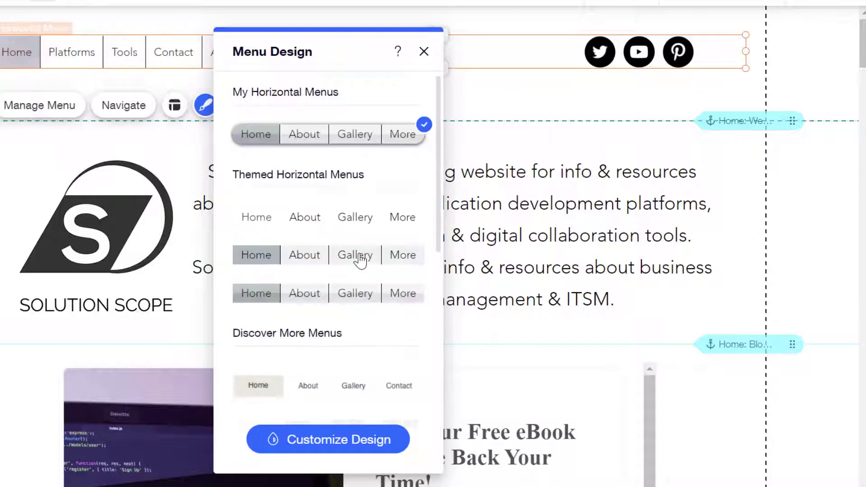
scroll(440, 253, "down", 1)
scroll(441, 252, "down", 4)
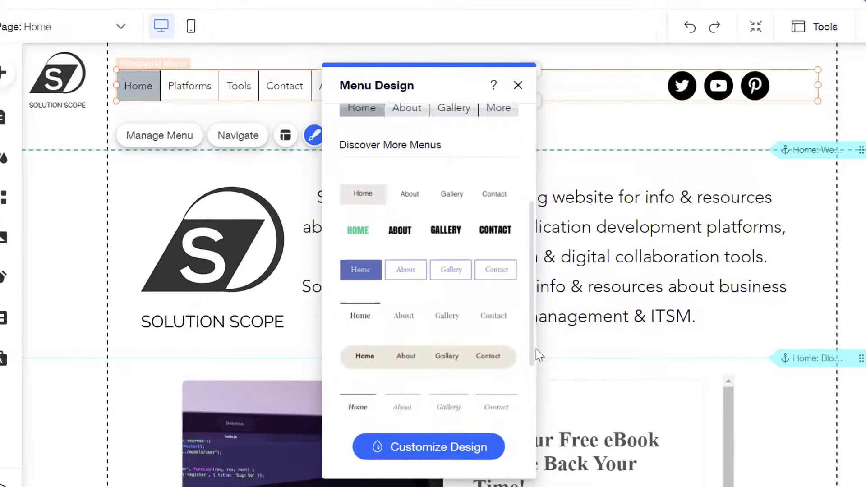
left_click_drag(536, 348, 532, 420)
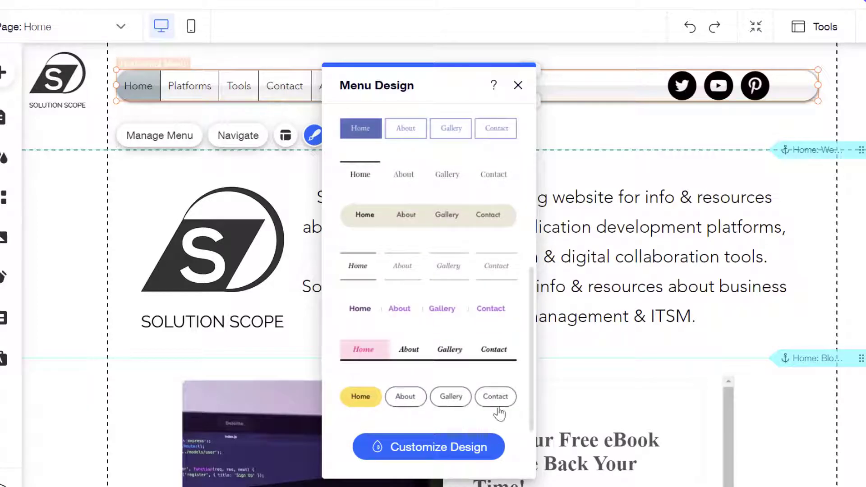
left_click(465, 405)
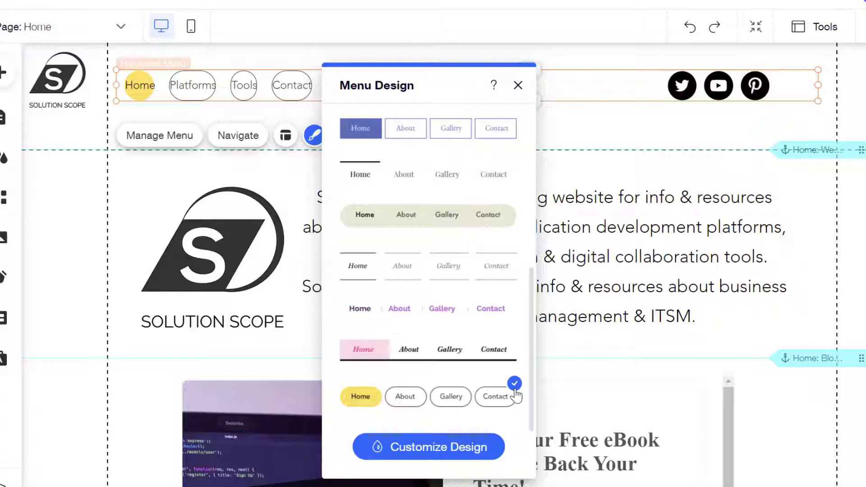
left_click(518, 85)
- Preview the pill-style menu, return to the editor, and reselect the horizontal menu
left_click(830, 4)
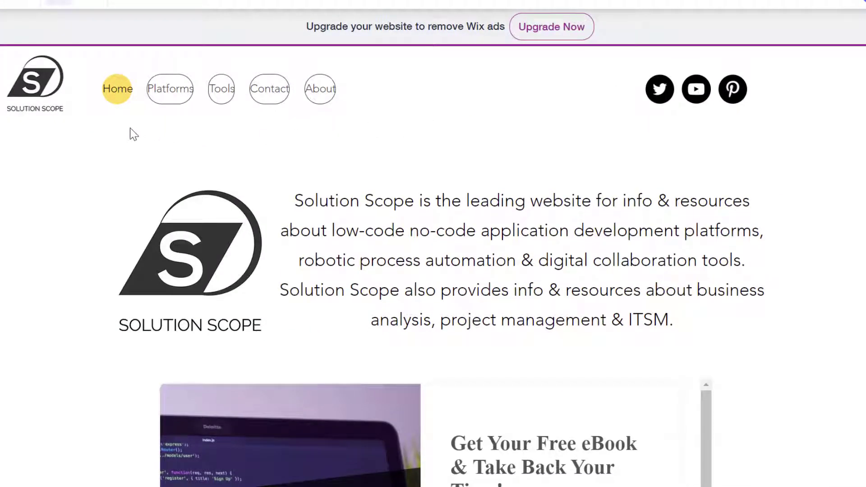
mouse_move(162, 102)
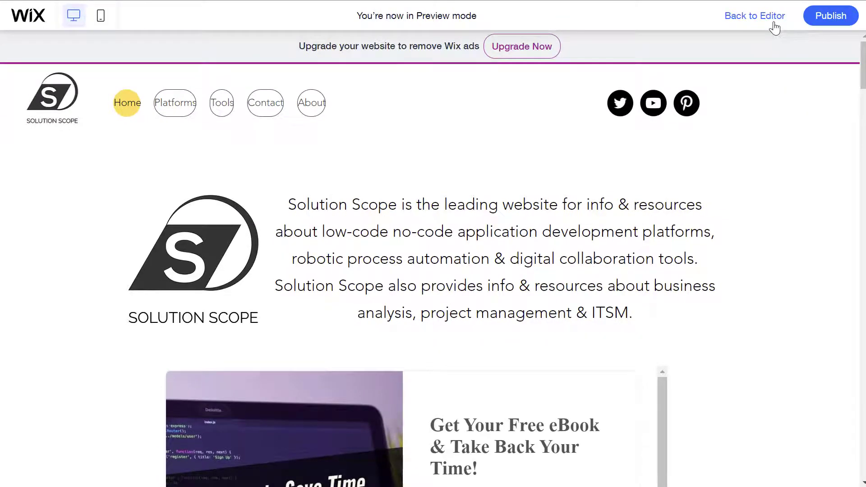
left_click(775, 28)
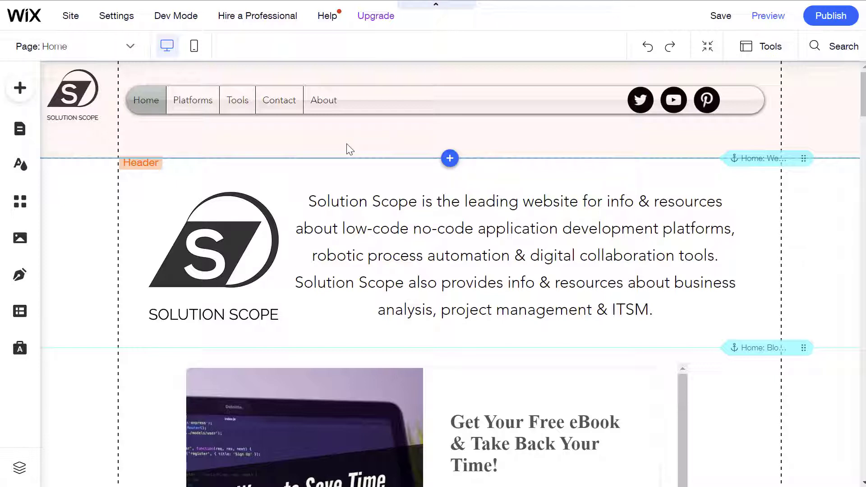
left_click(357, 109)
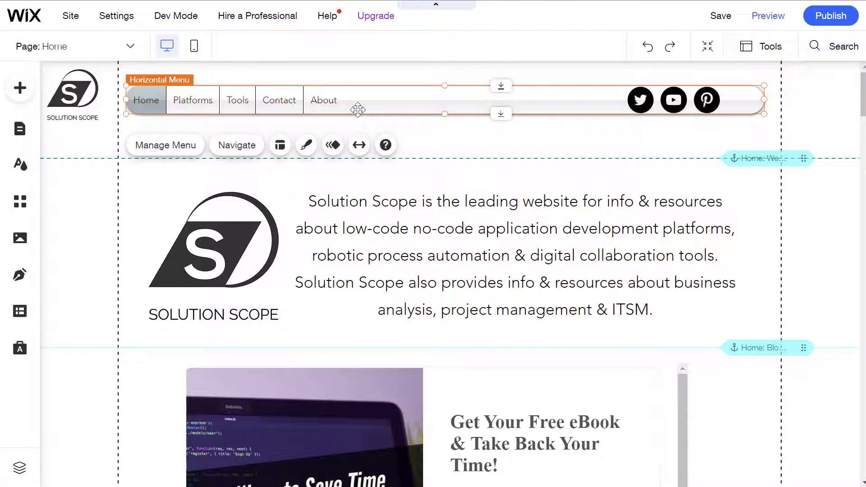
- In Customize Design, choose the second plain menu style with thin separators and no grey bar
left_click(307, 148)
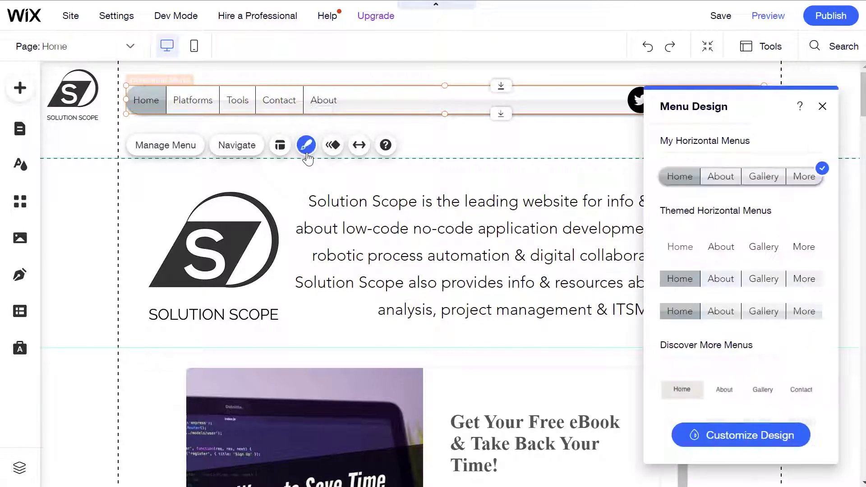
left_click_drag(701, 106, 369, 106)
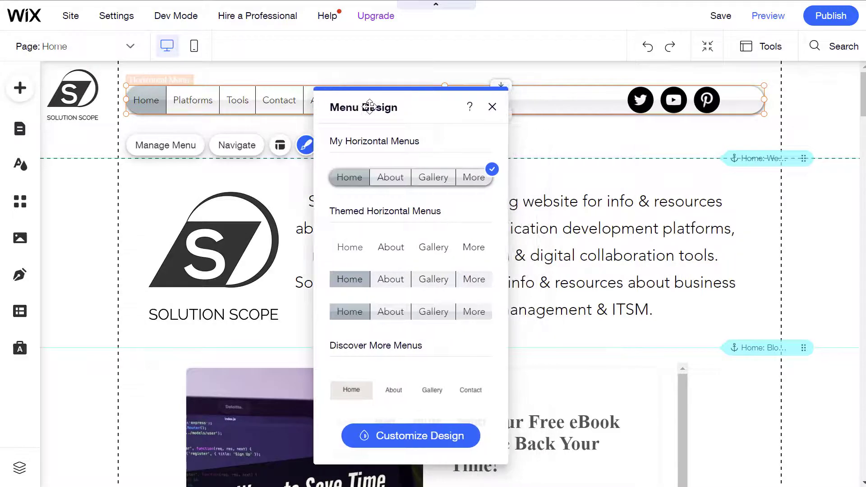
left_click(454, 445)
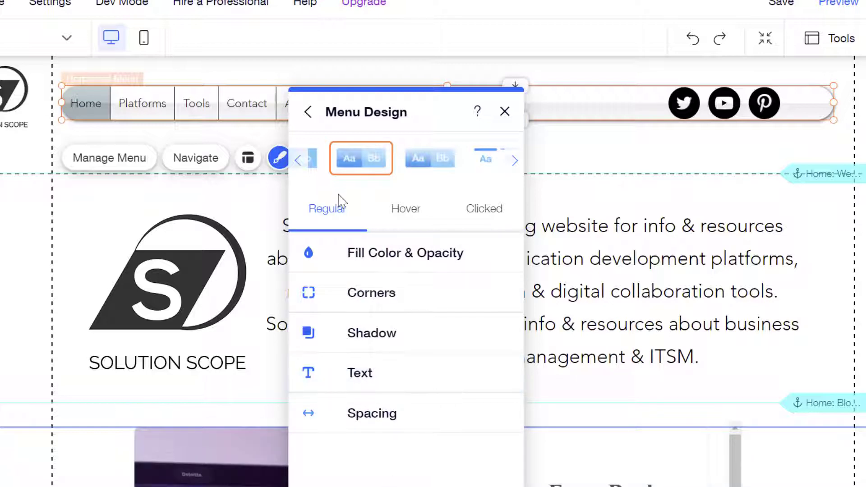
left_click(299, 161)
left_click(299, 161)
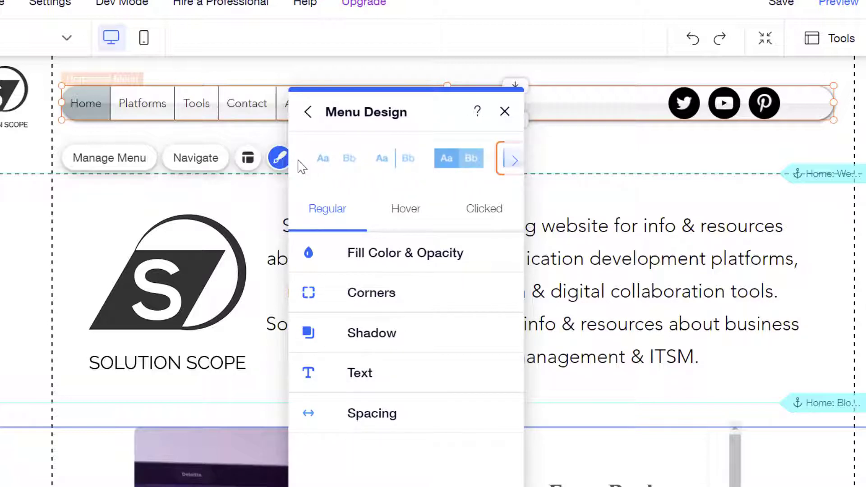
left_click(387, 176)
left_click_drag(399, 108, 368, 154)
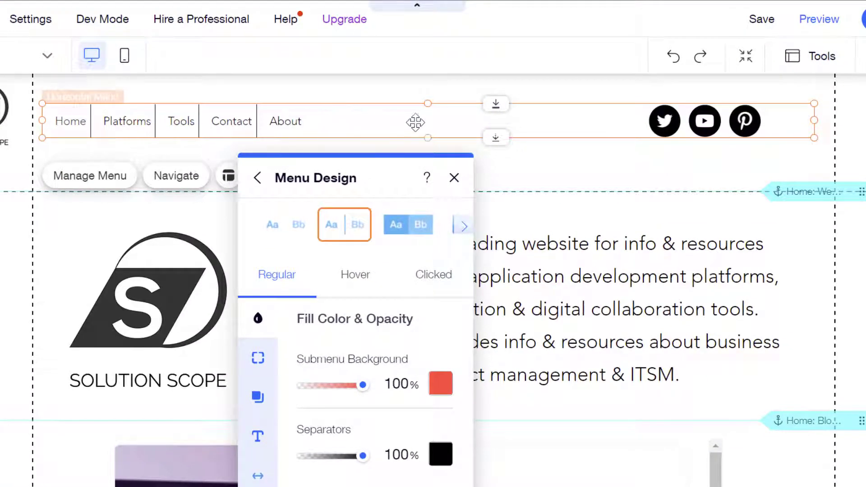
- Preview the divider-style menu and its Platforms submenu, then reselect the horizontal menu
left_click(819, 27)
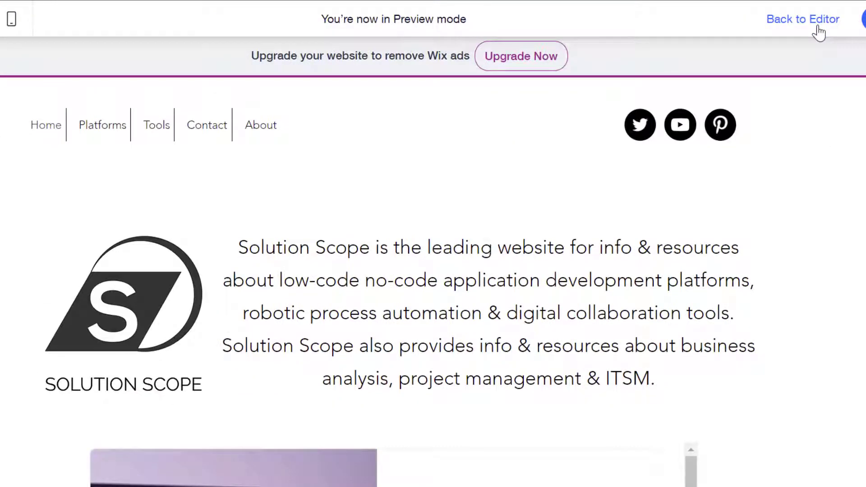
mouse_move(103, 133)
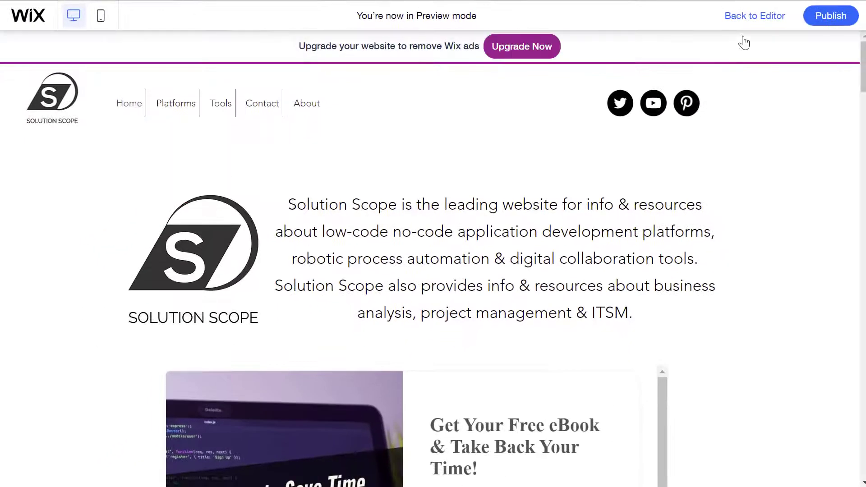
left_click(770, 21)
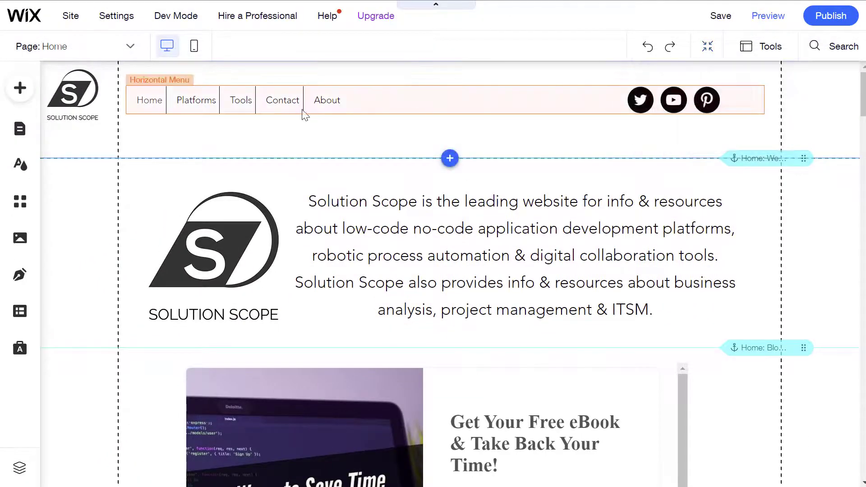
left_click(382, 108)
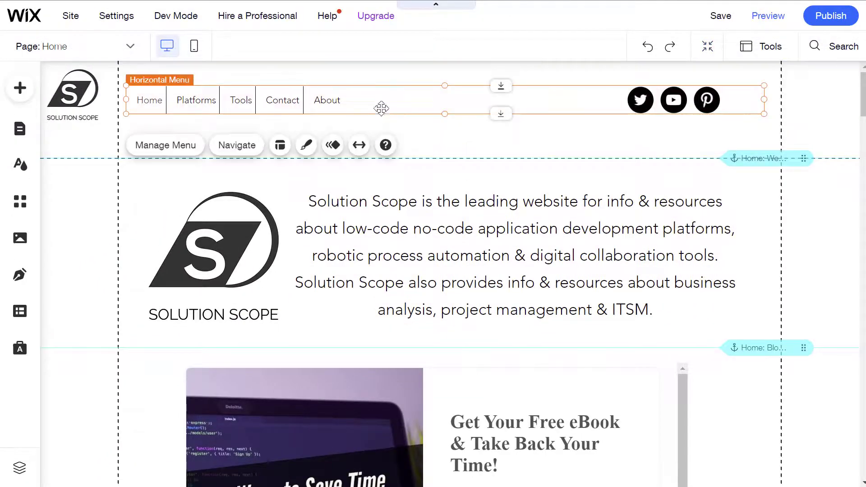
- Open the menu's Customize Design panel and page through the style presets
left_click(306, 145)
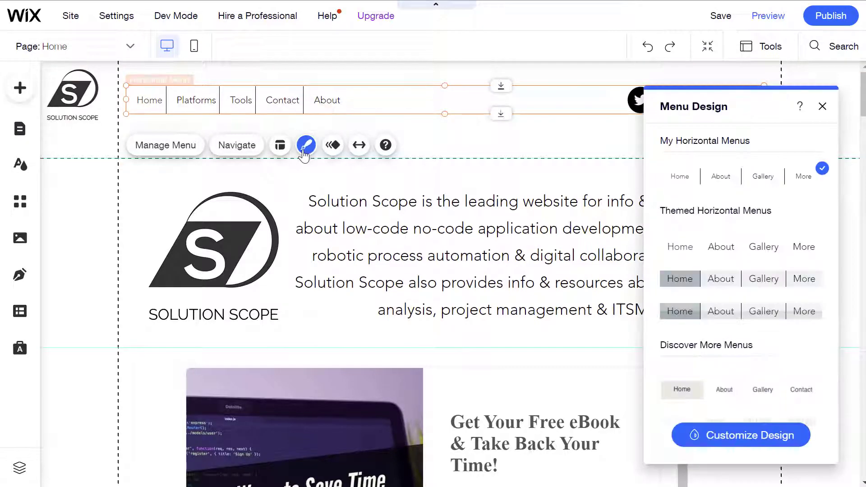
left_click(787, 447)
left_click_drag(758, 110, 446, 110)
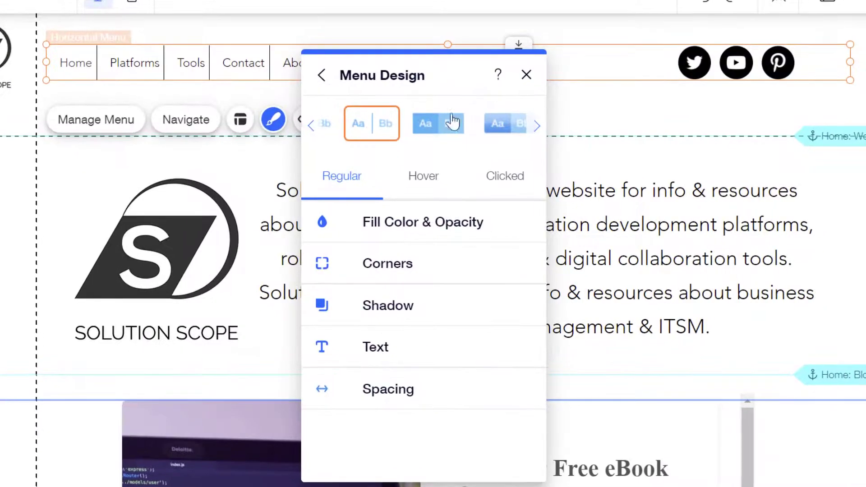
left_click(537, 126)
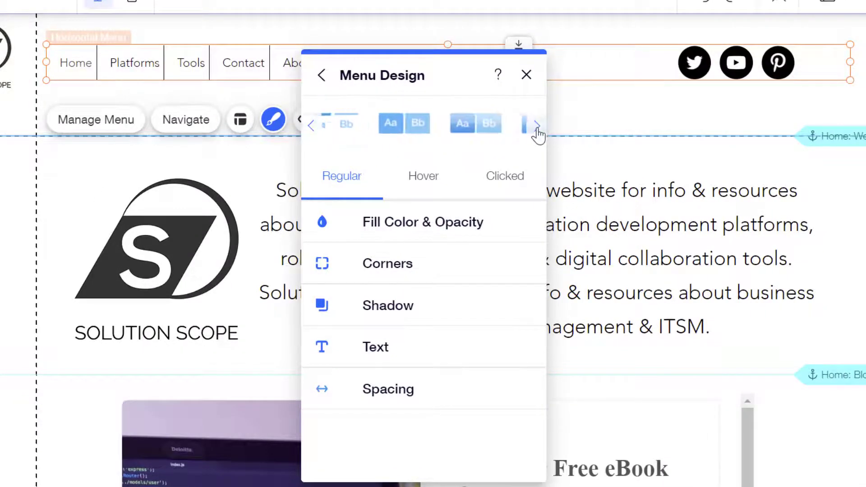
left_click(537, 127)
left_click(537, 127)
left_click(537, 126)
left_click(537, 127)
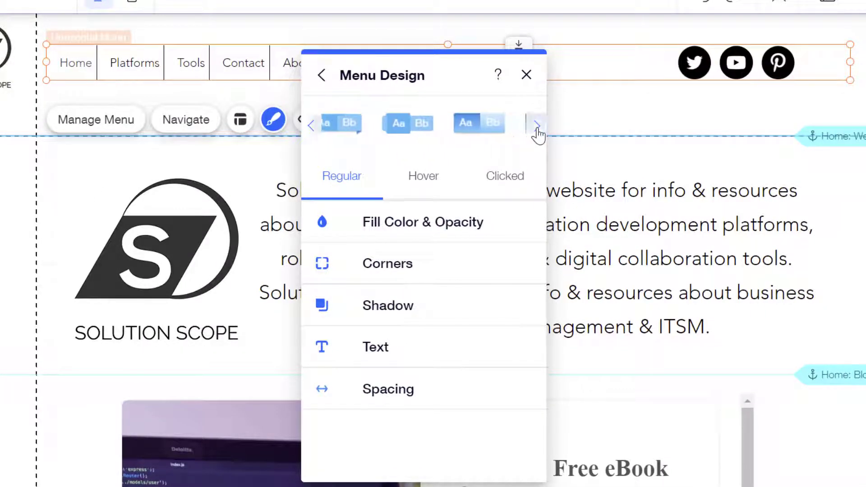
left_click(537, 127)
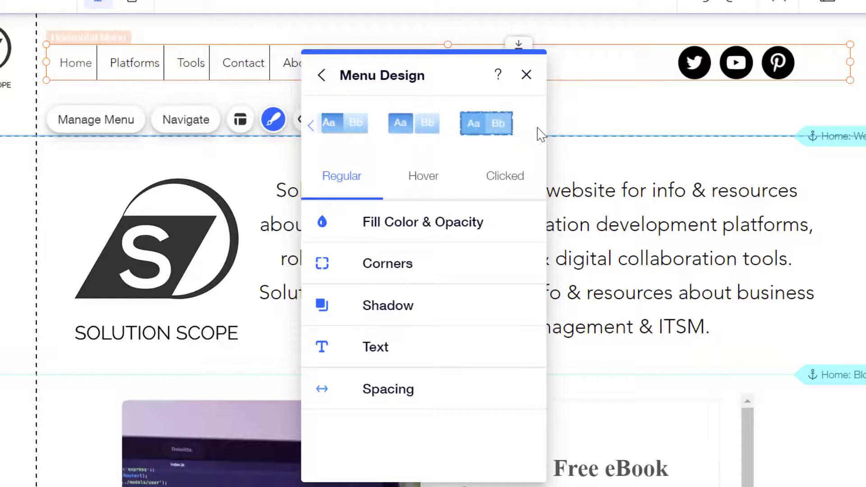
left_click(311, 128)
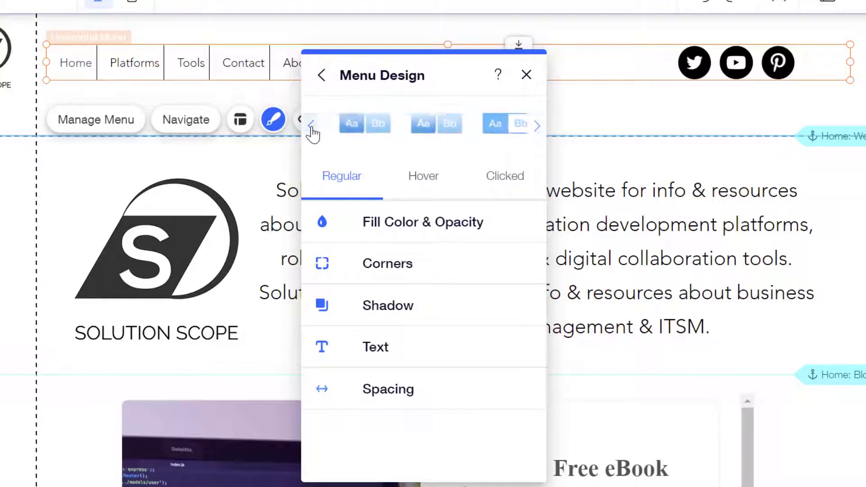
left_click(312, 128)
left_click(311, 128)
left_click(311, 127)
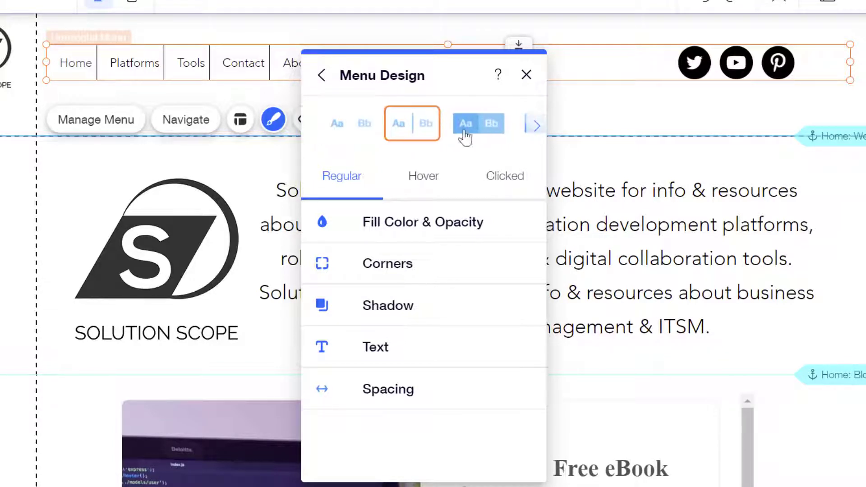
- Undo the preset change to restore the rounded, shadowed style and show Fill Color & Opacity
left_click(533, 131)
left_click(533, 131)
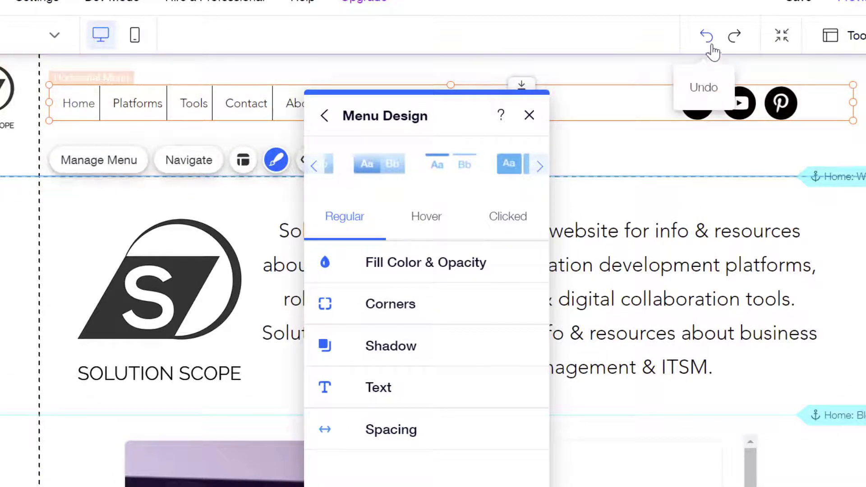
left_click(711, 46)
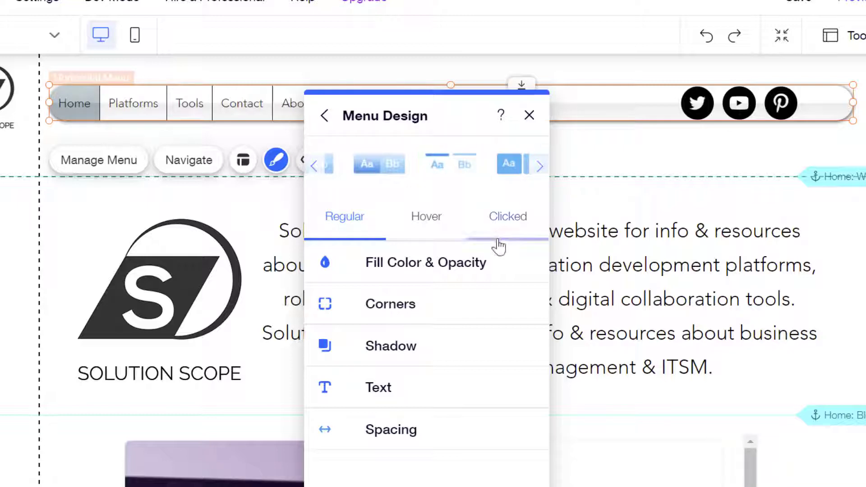
left_click(505, 274)
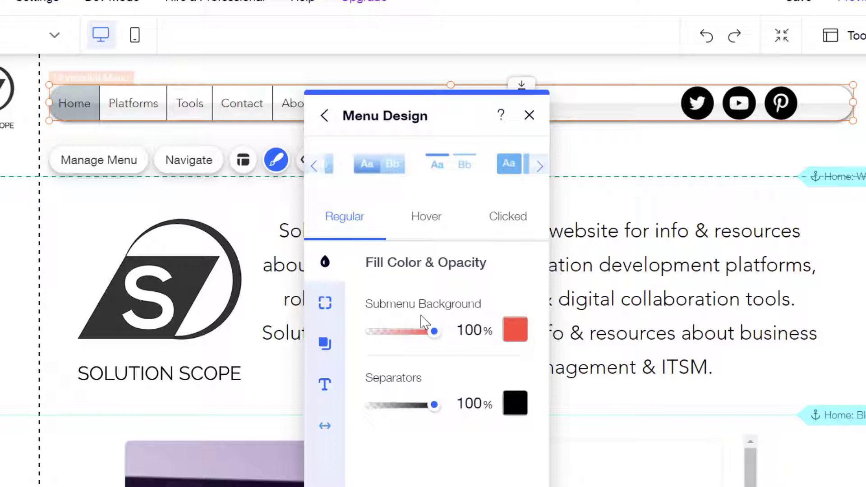
- Set the Submenu Background to a custom lime green, #9CFF40, at 100%
left_click(515, 330)
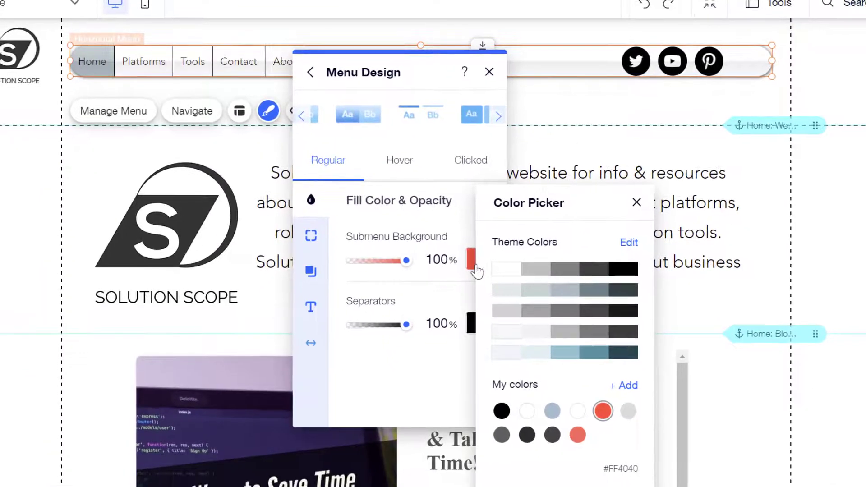
left_click_drag(576, 189, 613, 110)
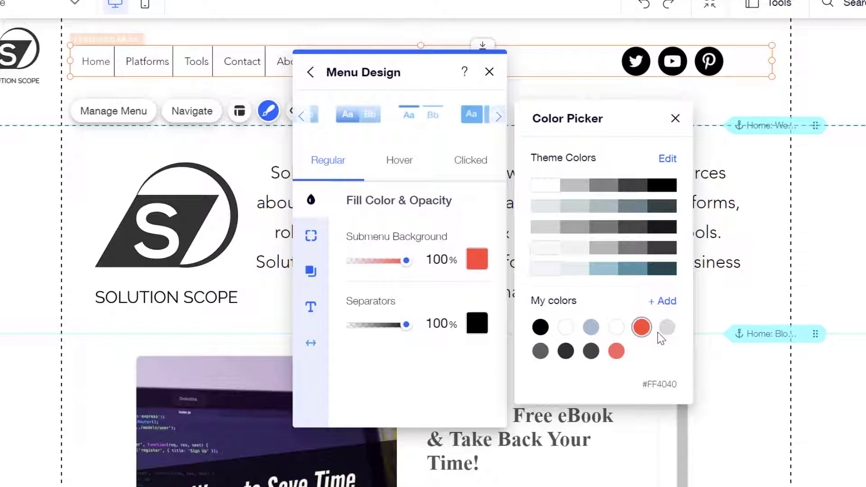
left_click(665, 302)
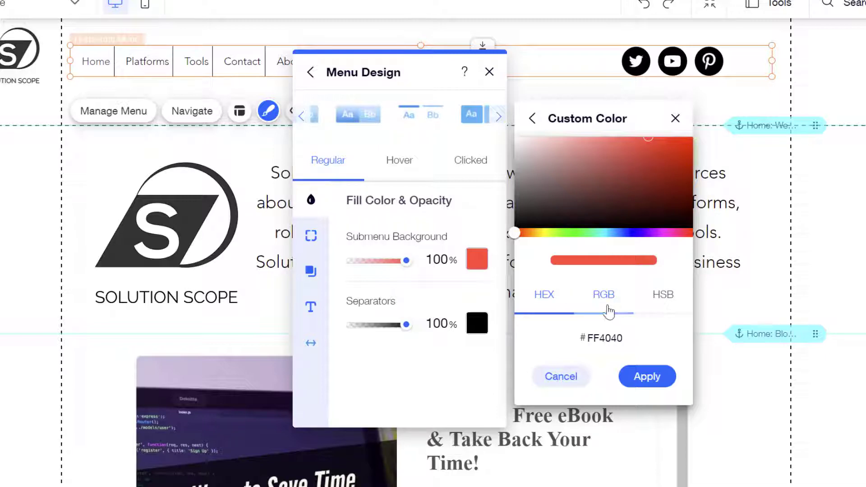
left_click_drag(515, 234, 560, 235)
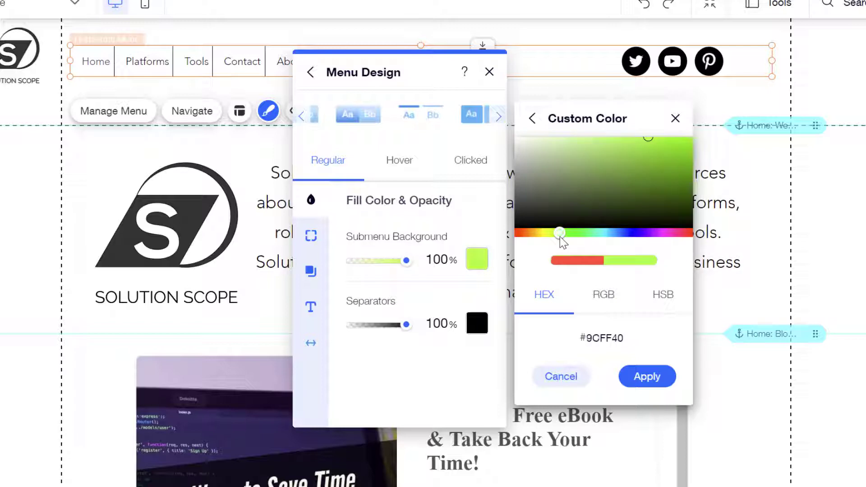
left_click(641, 378)
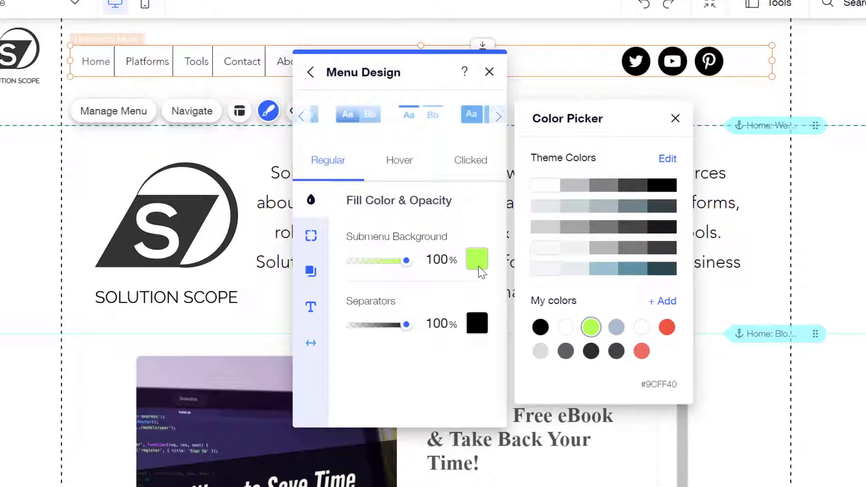
left_click(489, 72)
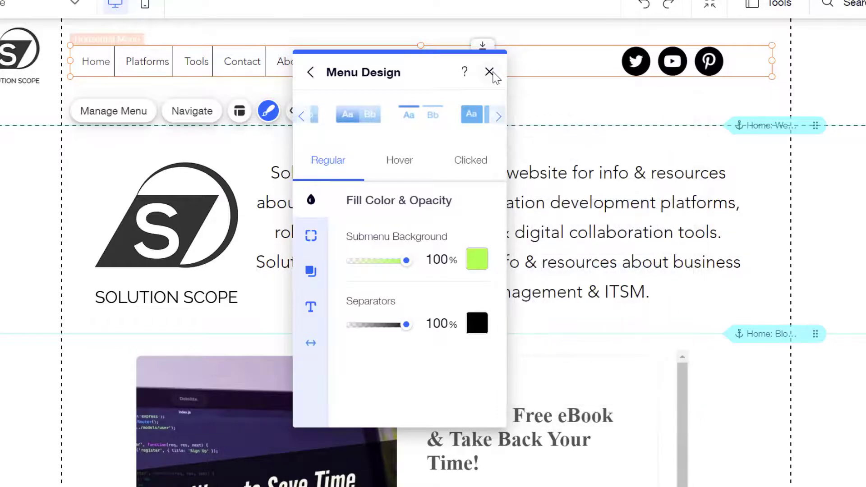
left_click(490, 71)
left_click(773, 22)
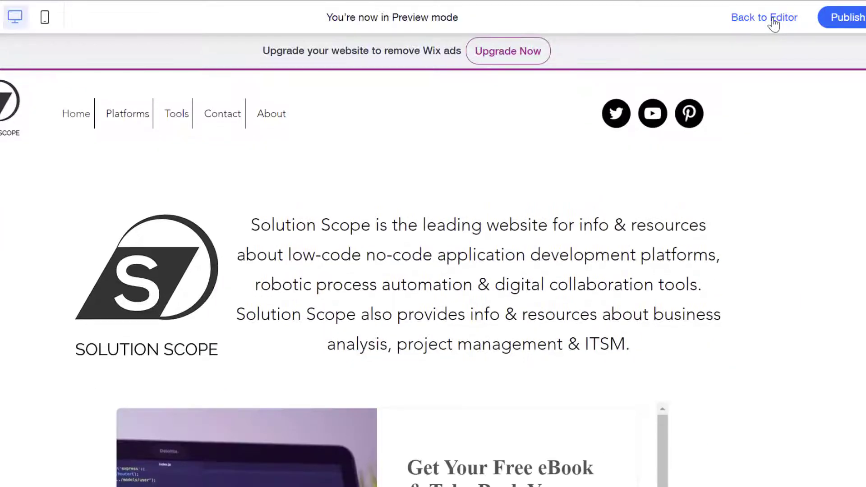
mouse_move(132, 118)
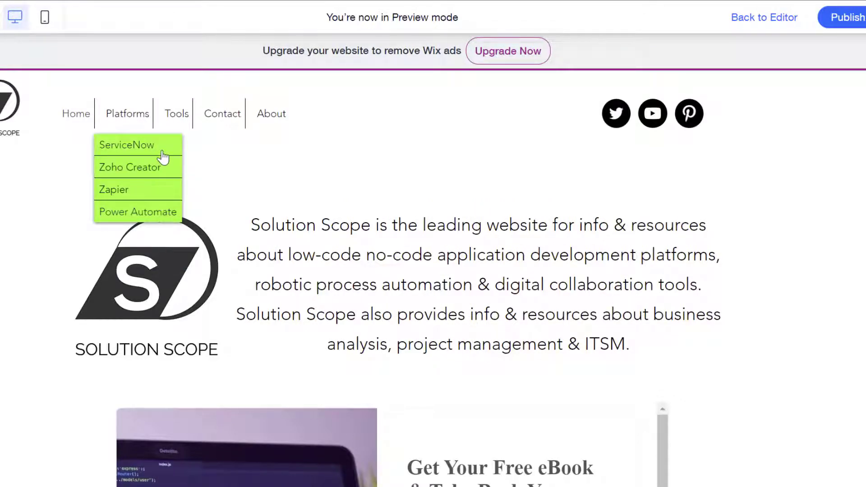
left_click(750, 23)
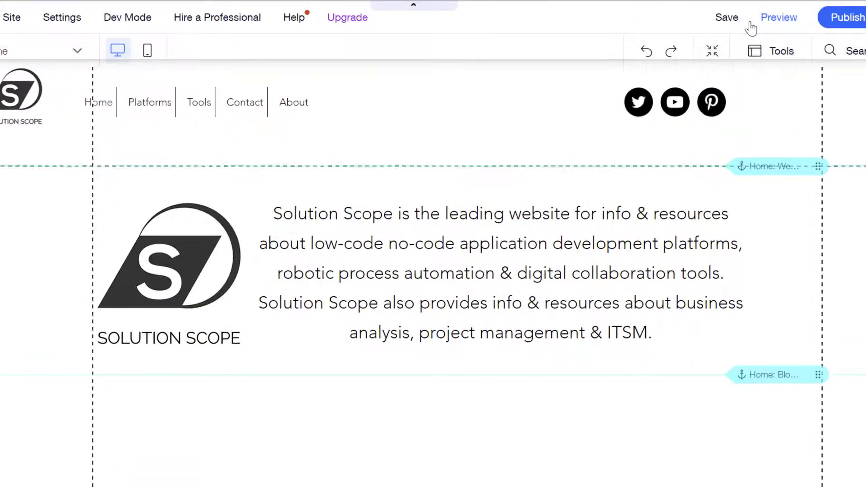
- Select the horizontal menu and open Customize Design at Fill Color & Opacity
left_click(332, 113)
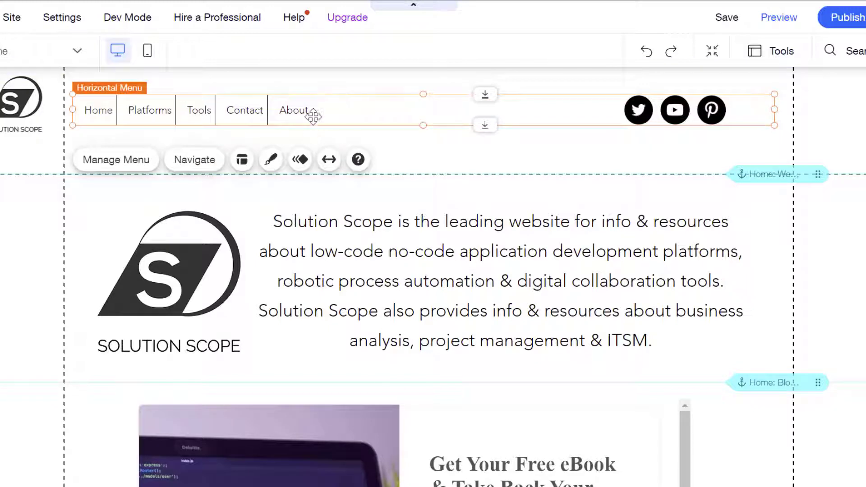
left_click(268, 167)
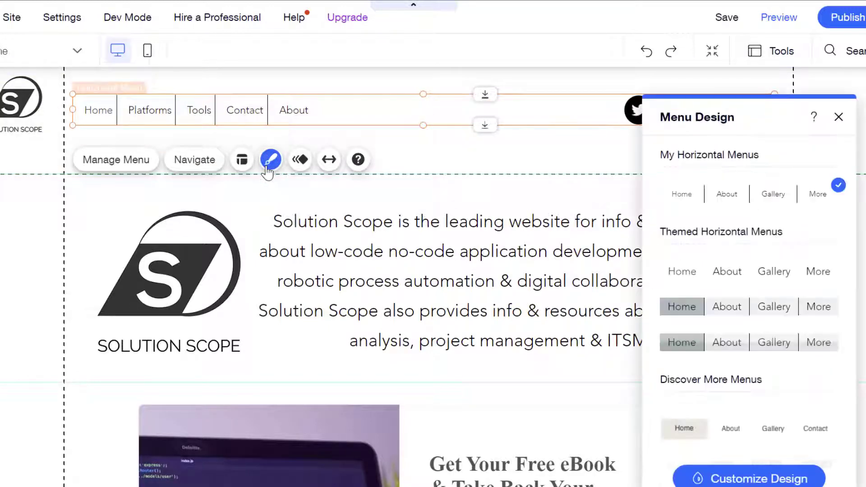
left_click(713, 481)
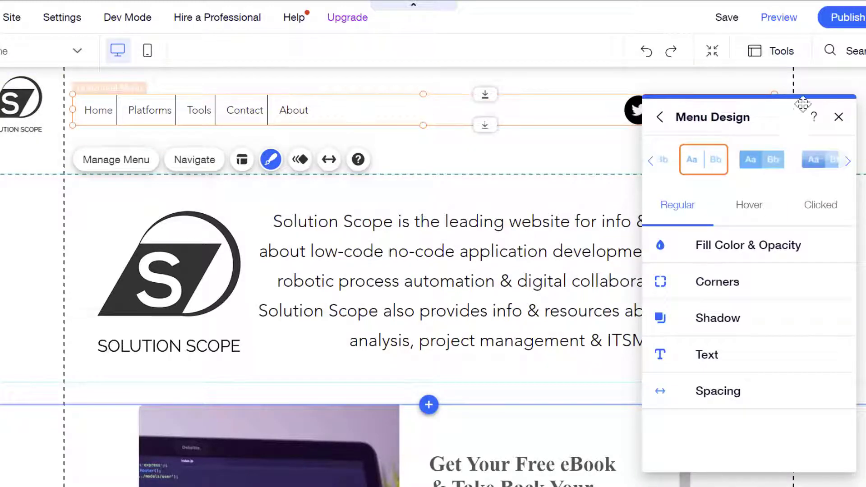
left_click_drag(785, 114, 407, 157)
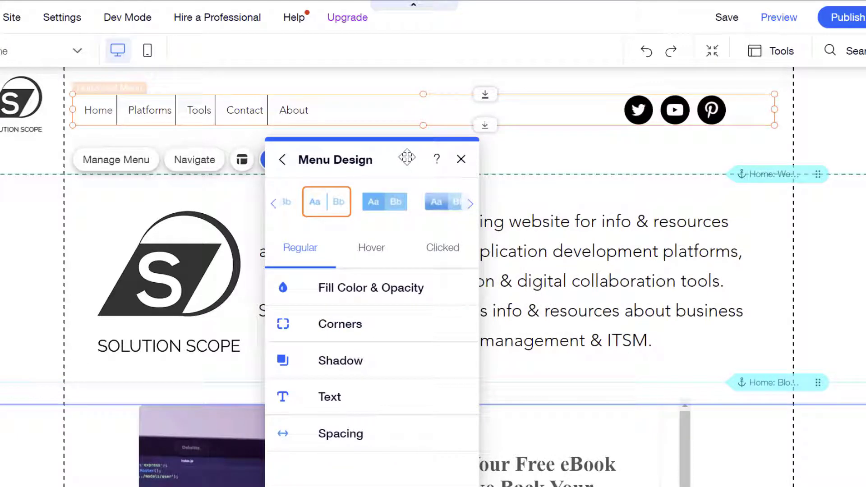
left_click(429, 291)
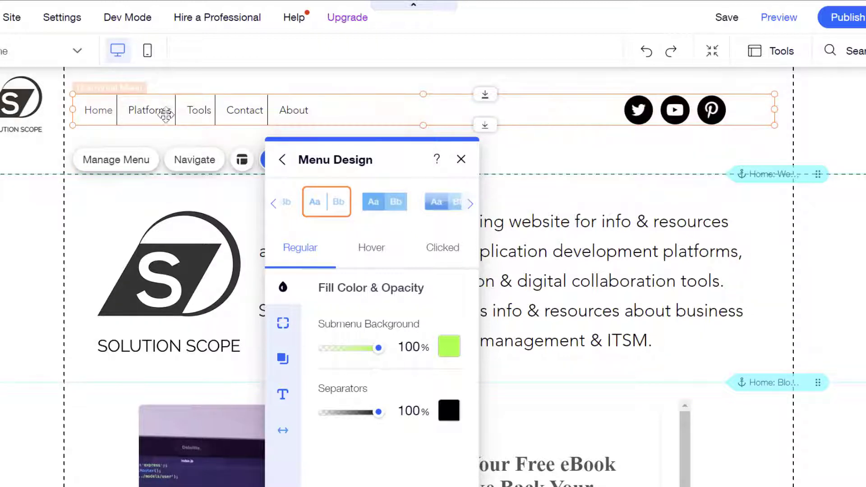
- Make the separators red and lower the lime green submenu background opacity to 97%
left_click(448, 412)
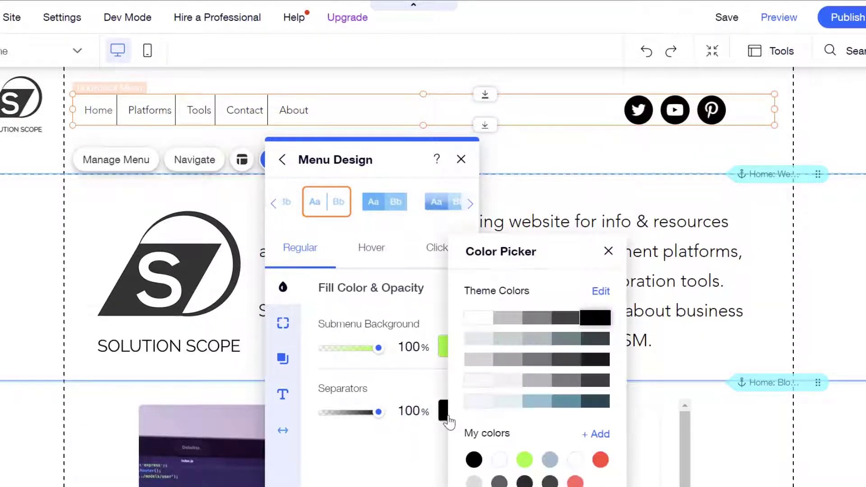
left_click(600, 460)
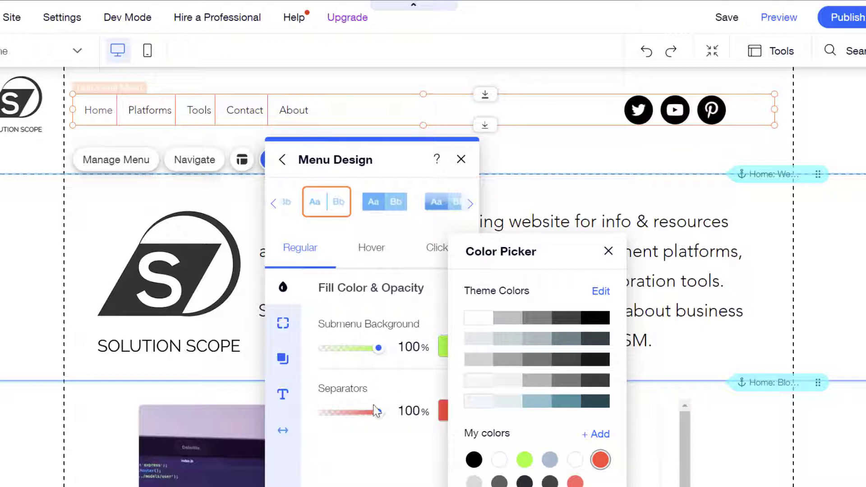
left_click_drag(371, 356, 377, 348)
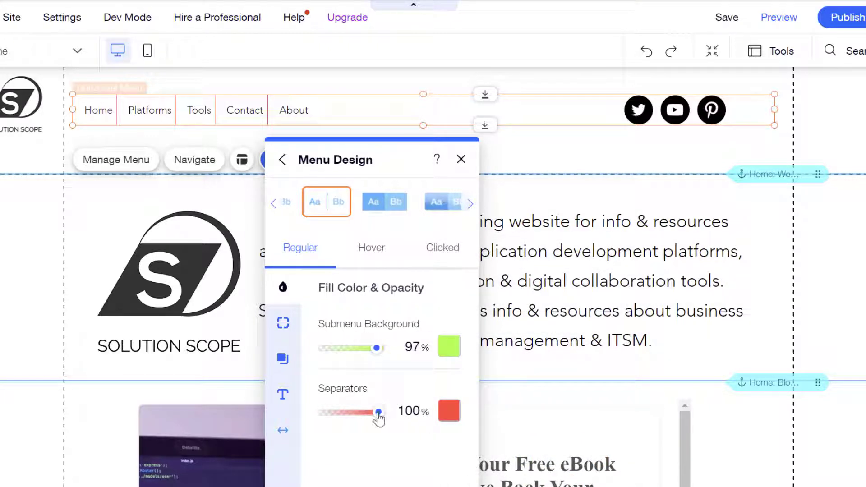
mouse_move(379, 414)
left_mouse_down()
mouse_move(300, 419)
mouse_move(372, 422)
left_mouse_up()
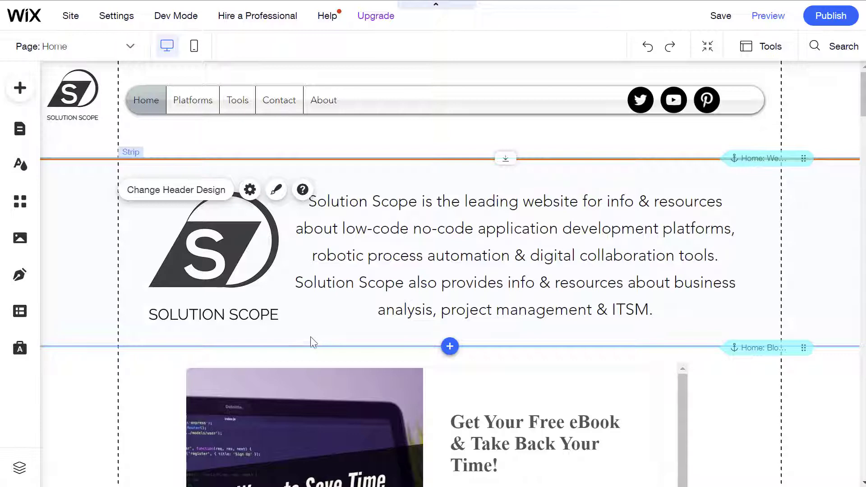
left_click(769, 18)
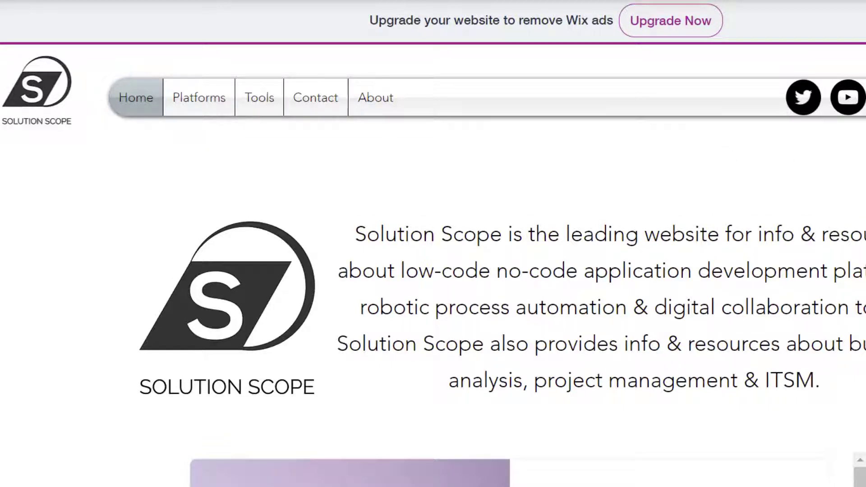
mouse_move(198, 111)
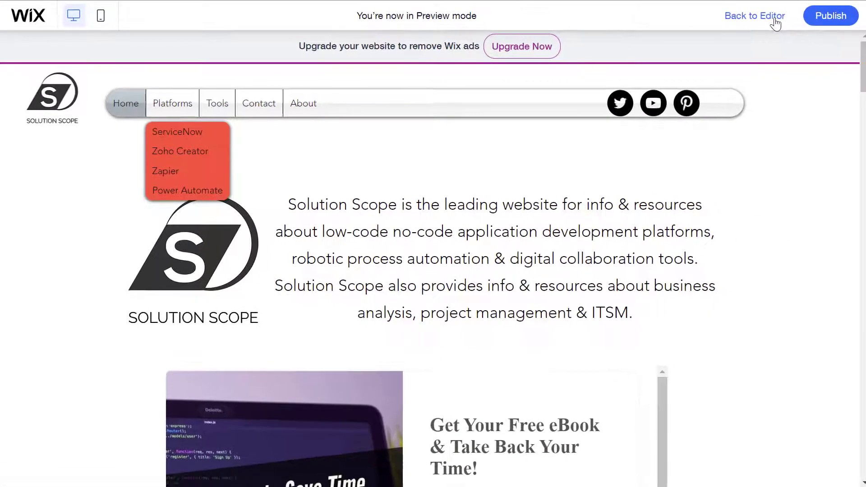
left_click(769, 19)
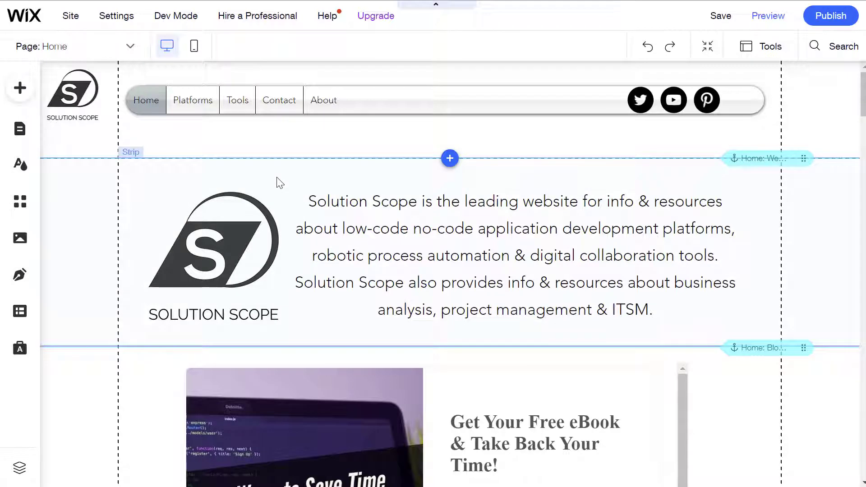
- Change the linked Menu Corners radius from 555px to 0px for square menu edges
left_click(361, 107)
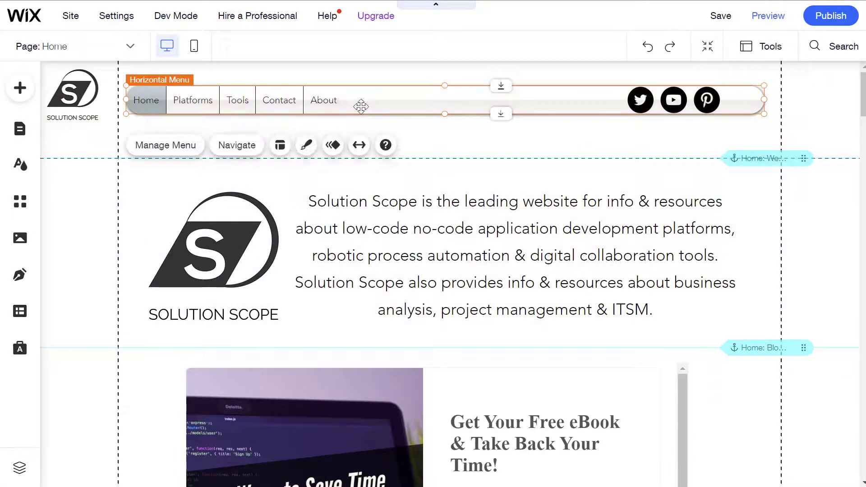
left_click(307, 148)
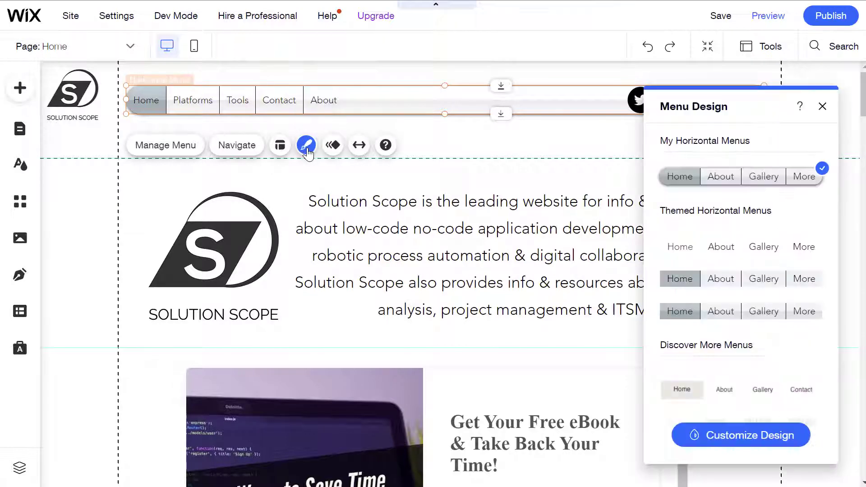
left_click(717, 439)
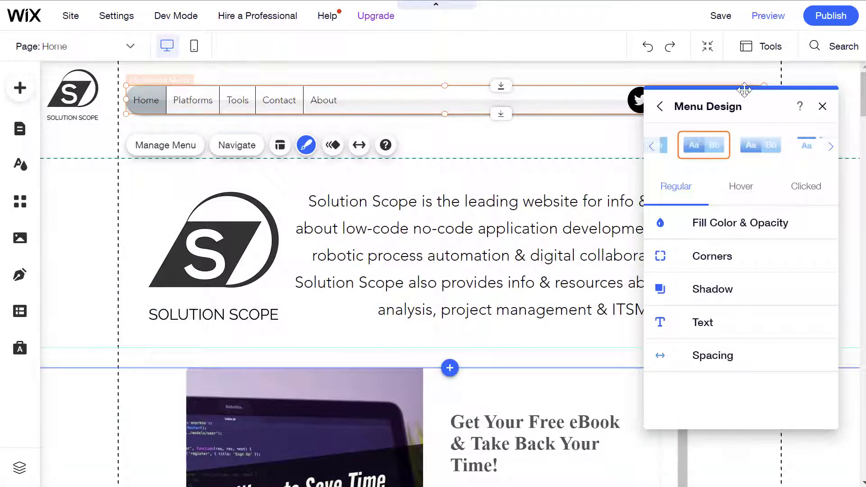
left_click_drag(744, 90, 384, 81)
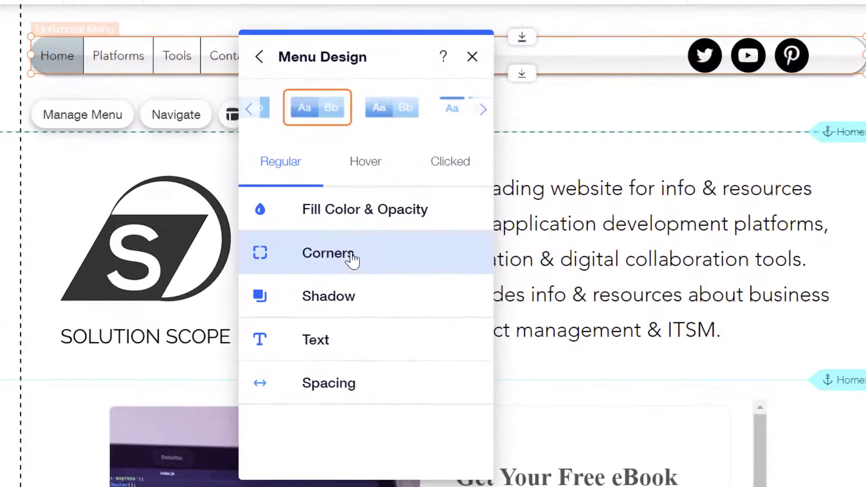
left_click(362, 257)
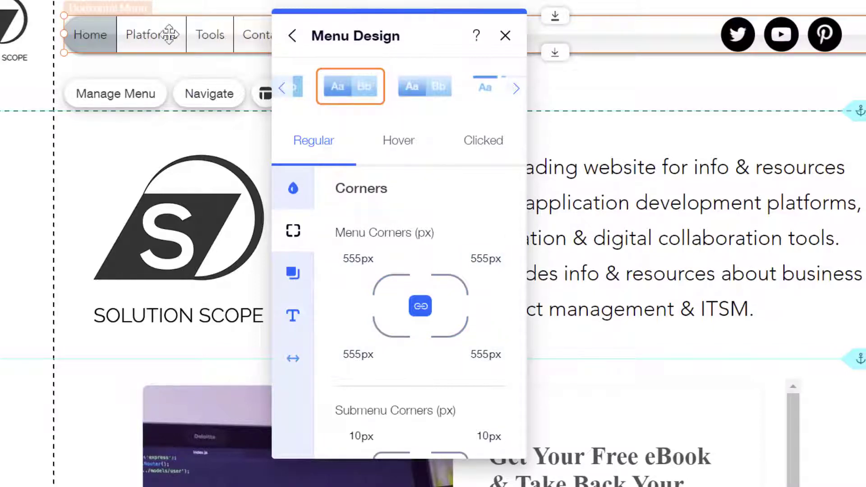
scroll(403, 331, "down", 3)
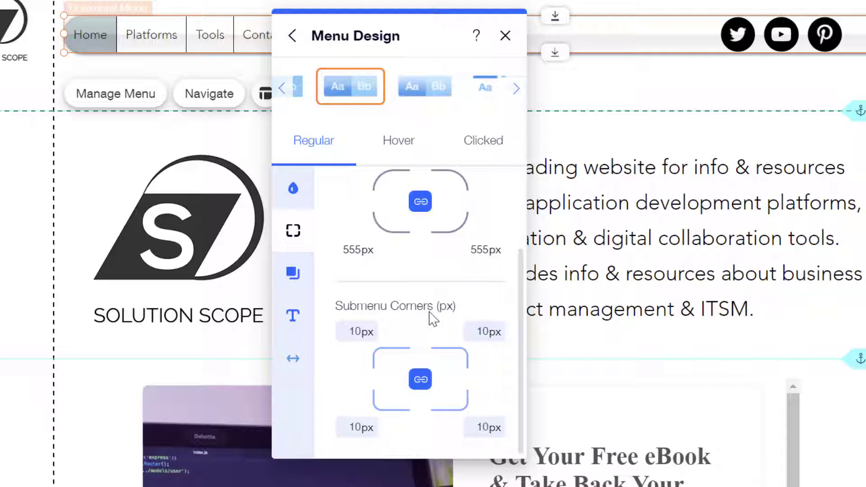
scroll(432, 318, "up", 3)
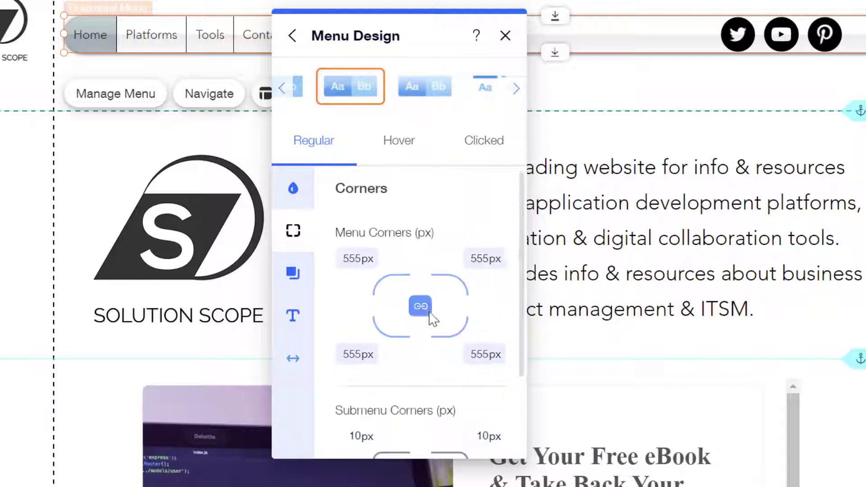
left_click(357, 261)
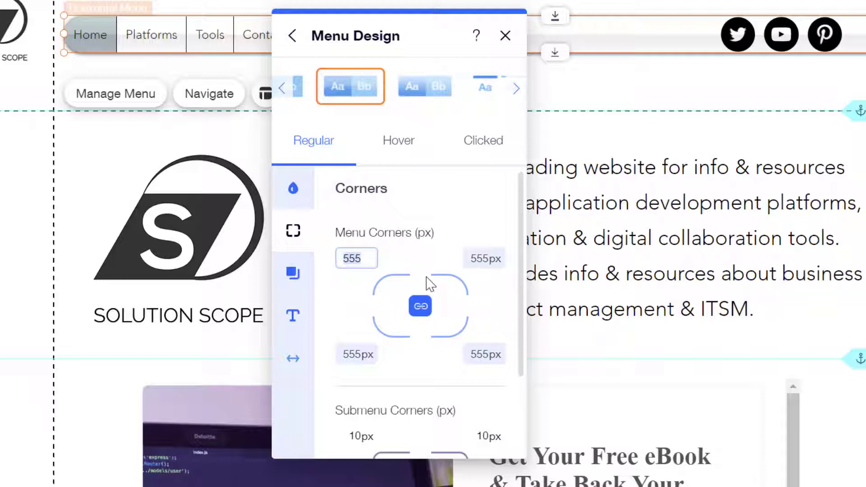
type("0")
key("Return")
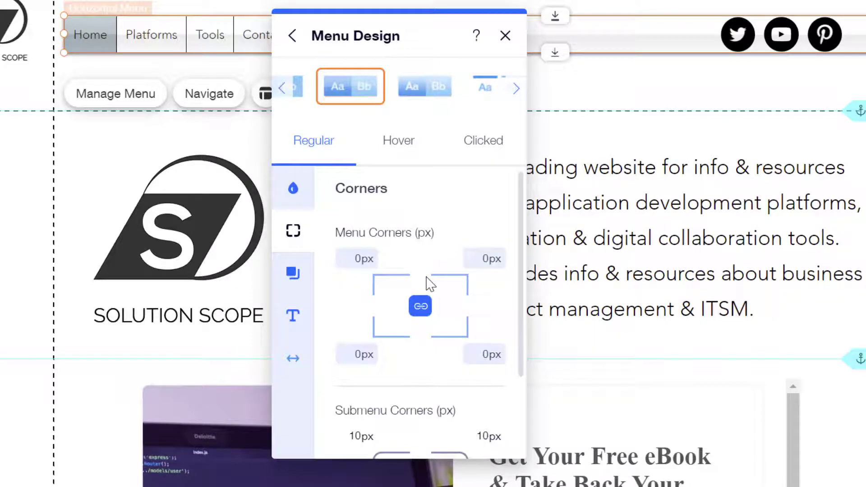
left_click(505, 35)
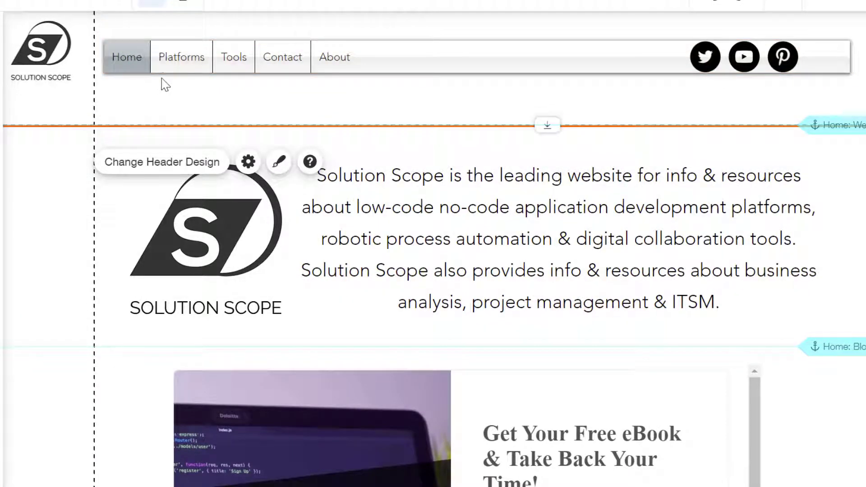
- Undo the square-corner change and reopen the menu's Customize Design settings
left_click(353, 59)
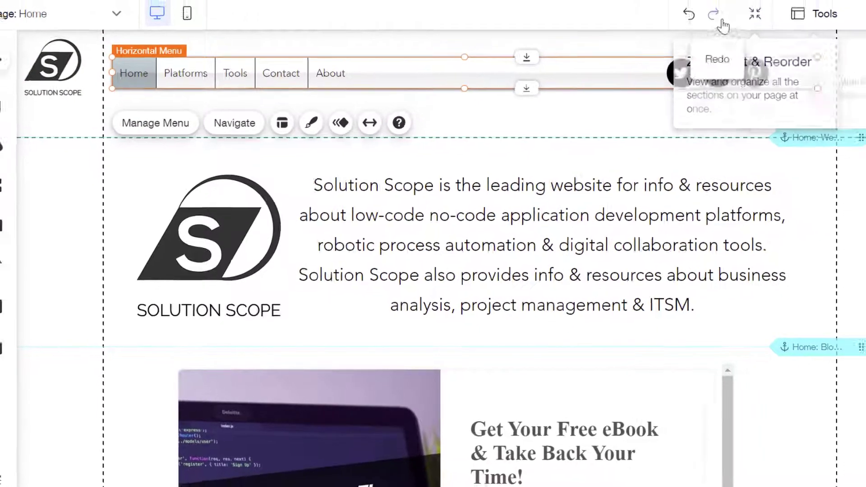
left_click(690, 18)
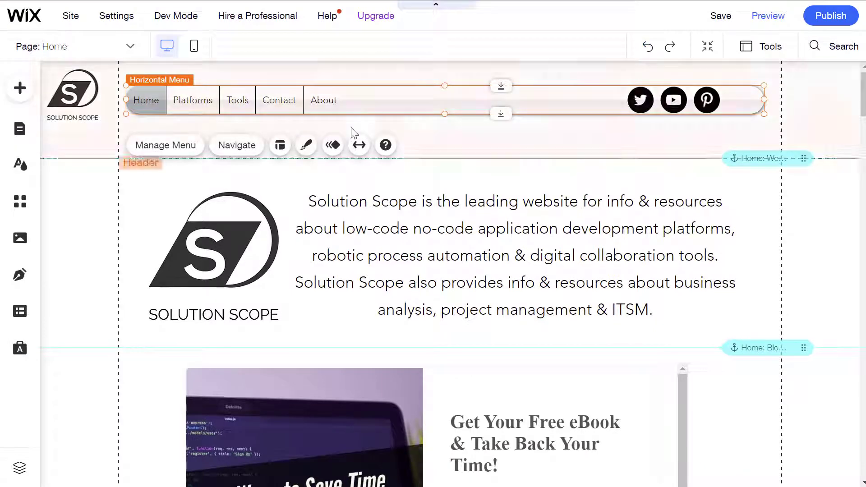
left_click(306, 145)
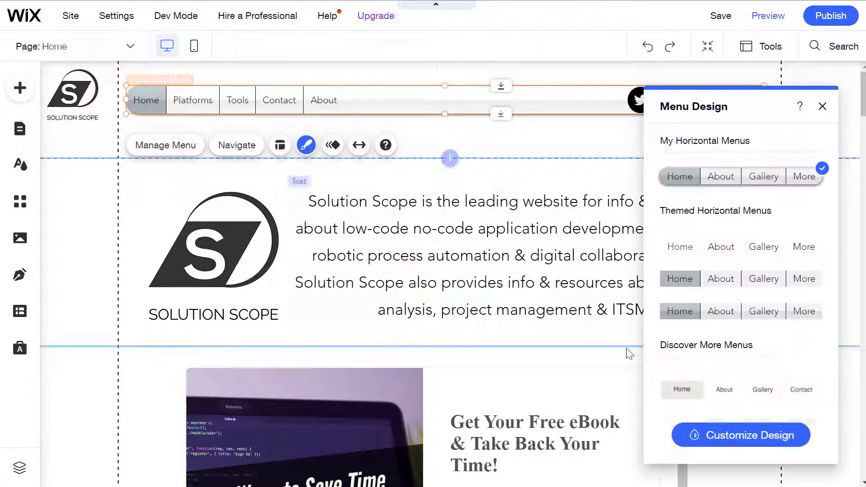
left_click(743, 445)
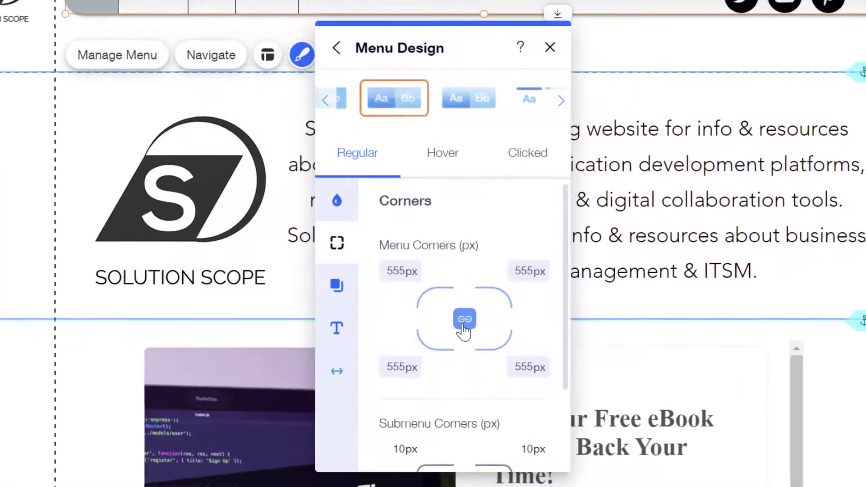
- Unlink the menu corners and set top-left and bottom-left to 0px
left_click(464, 322)
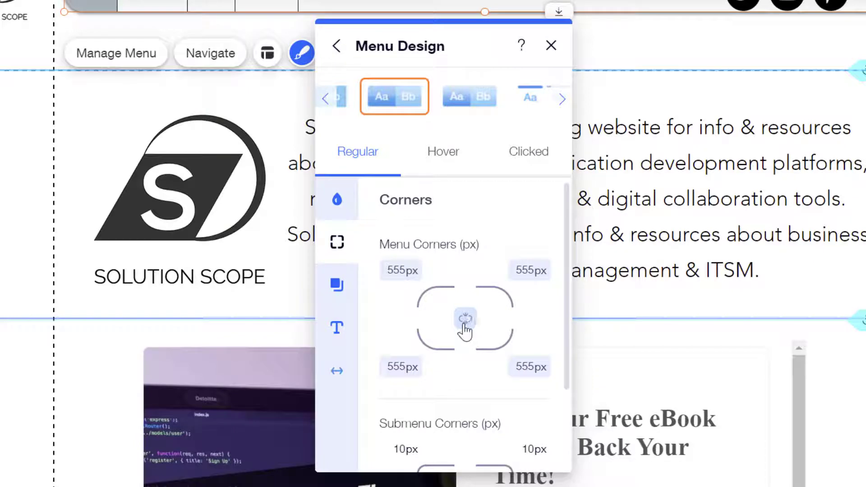
left_click(399, 276)
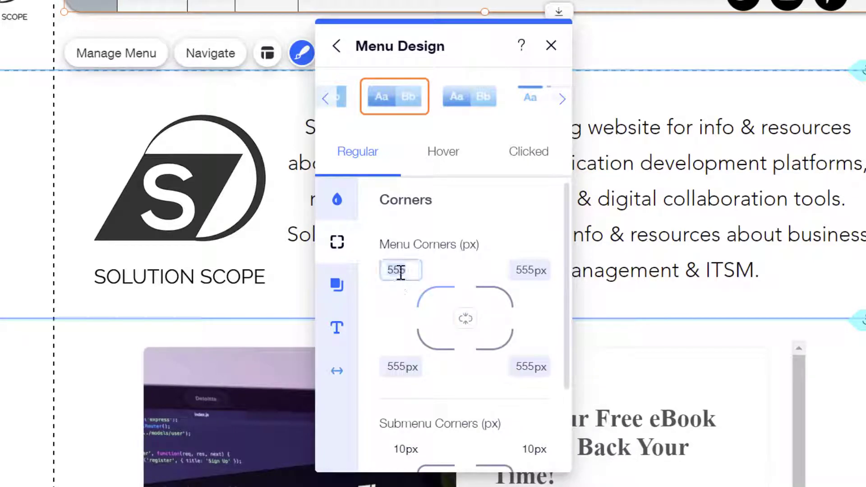
type("0")
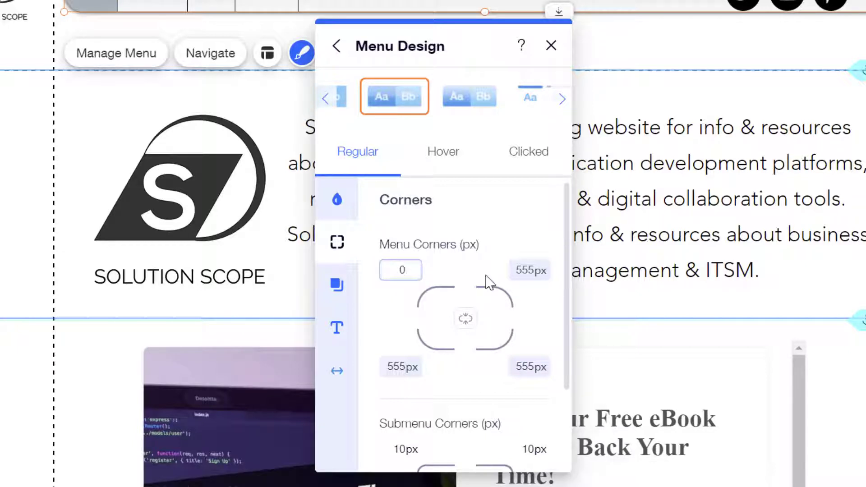
key("Return")
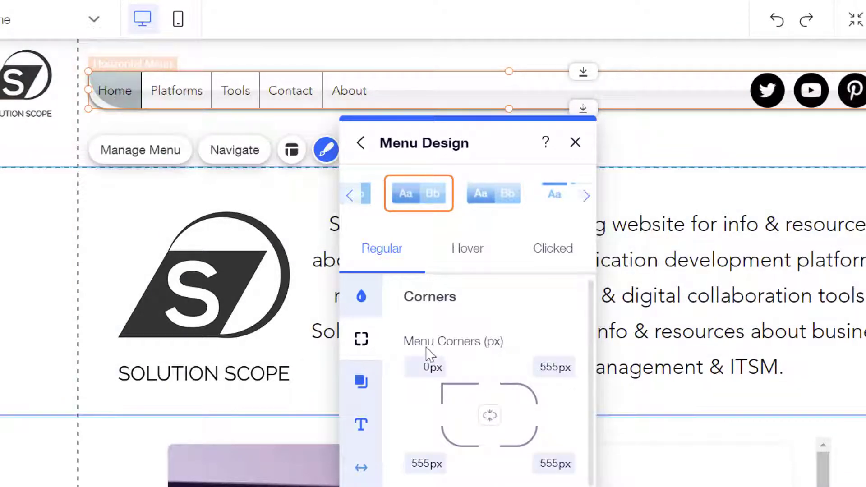
left_click(434, 465)
type("0")
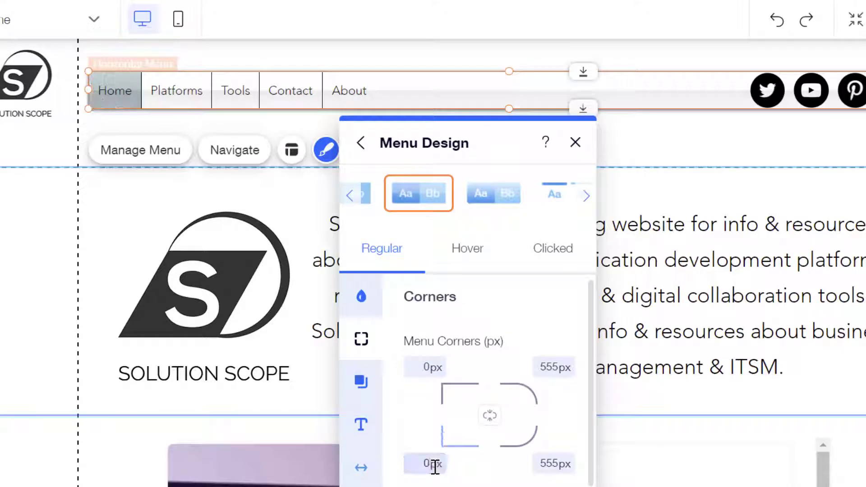
key("Return")
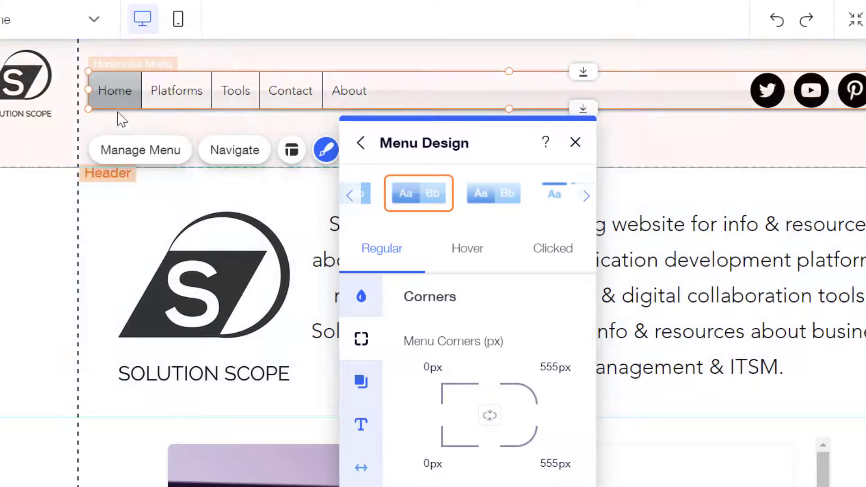
- Reopen the menu's corner radius settings with the design panel moved to the left
left_click(120, 123)
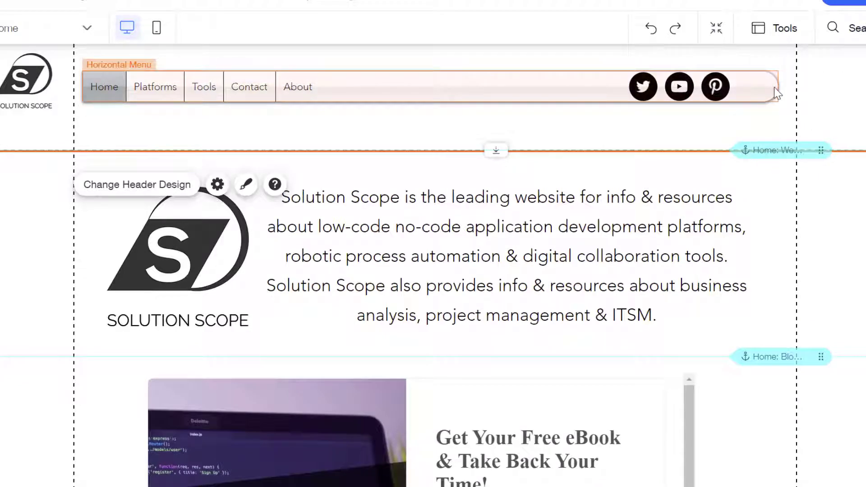
left_click(444, 92)
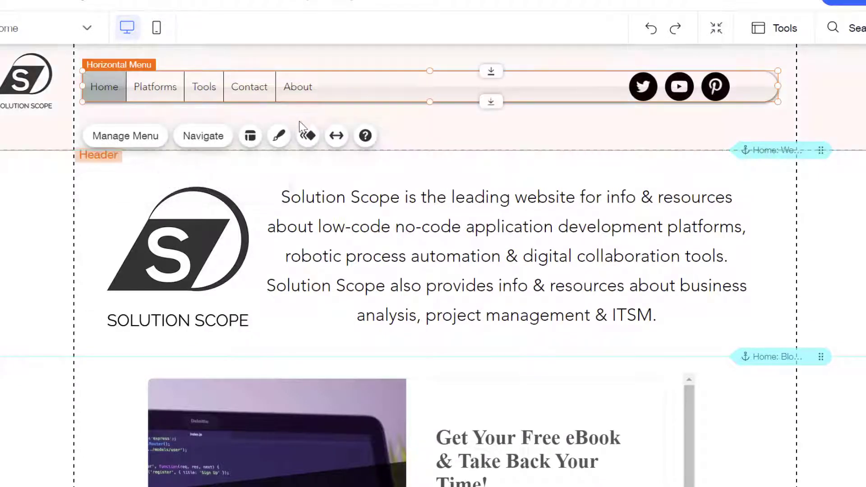
left_click(282, 141)
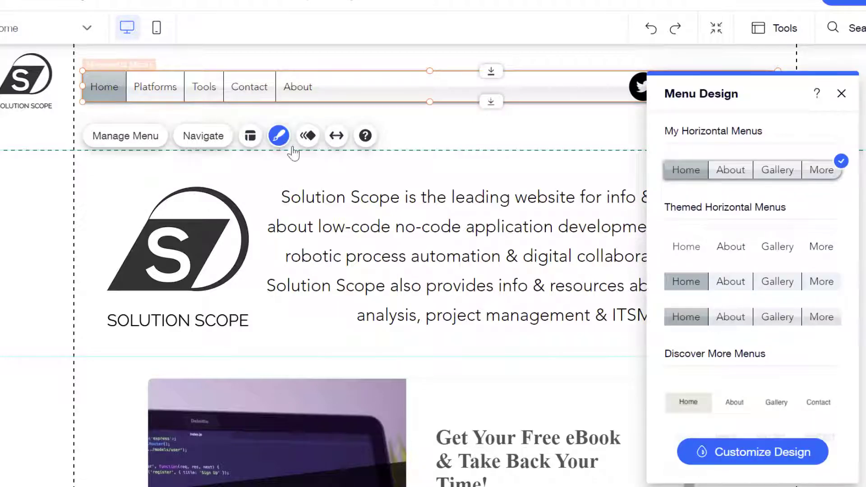
left_click(764, 452)
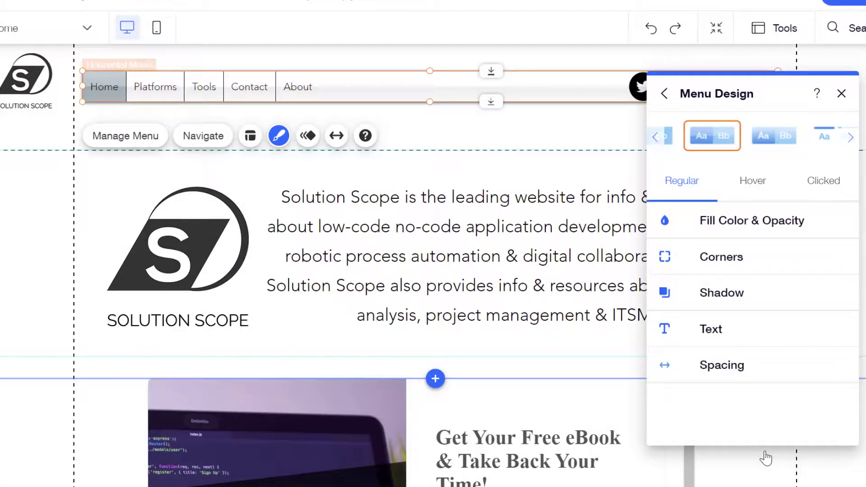
left_click(755, 277)
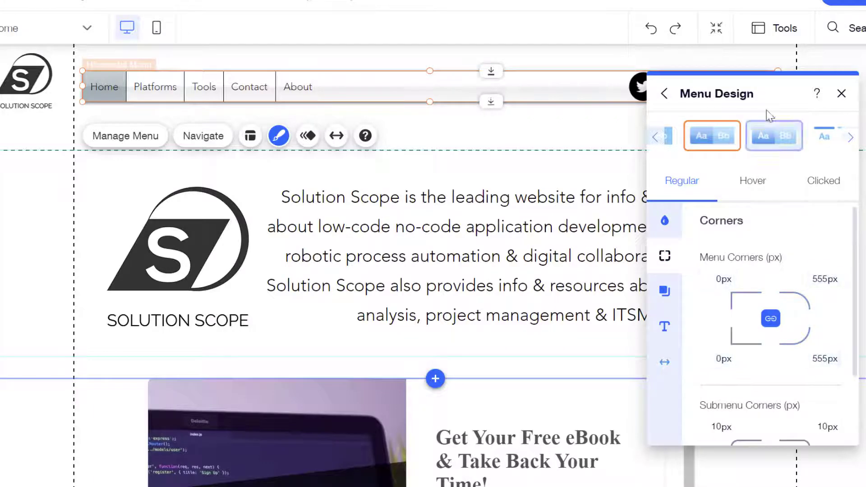
left_click_drag(770, 89, 358, 133)
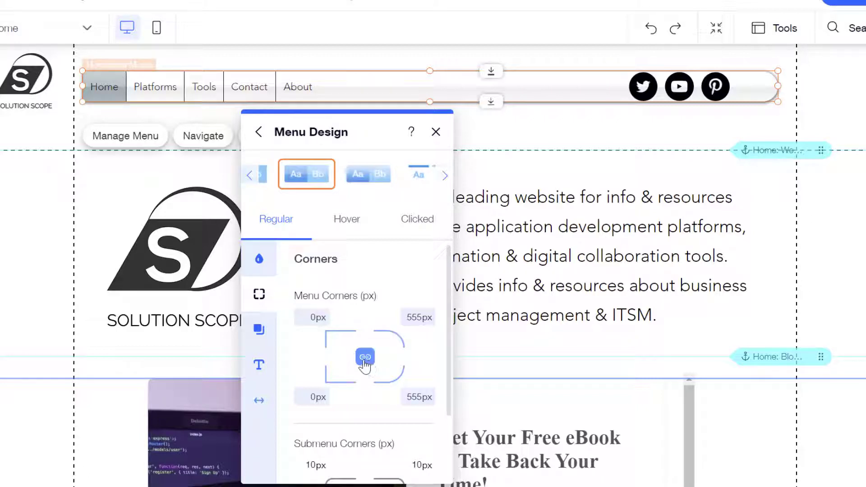
- Set the top-left menu corner back to 555px
left_click(319, 316)
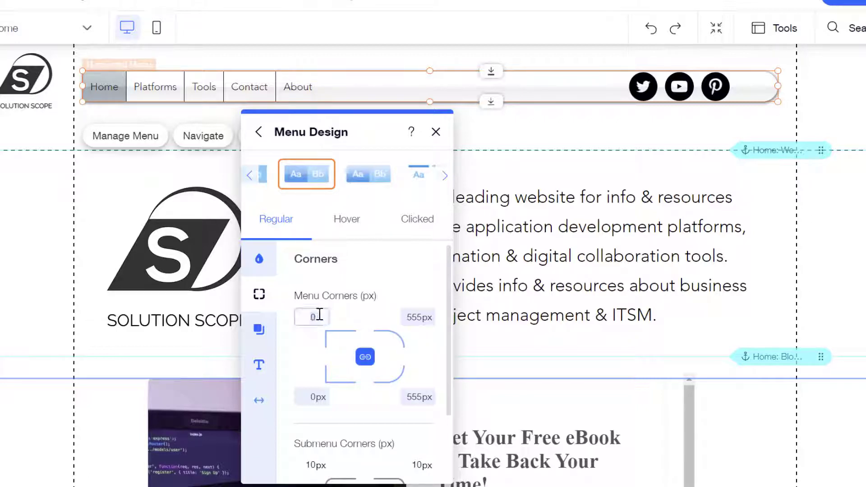
type("555")
key("Return")
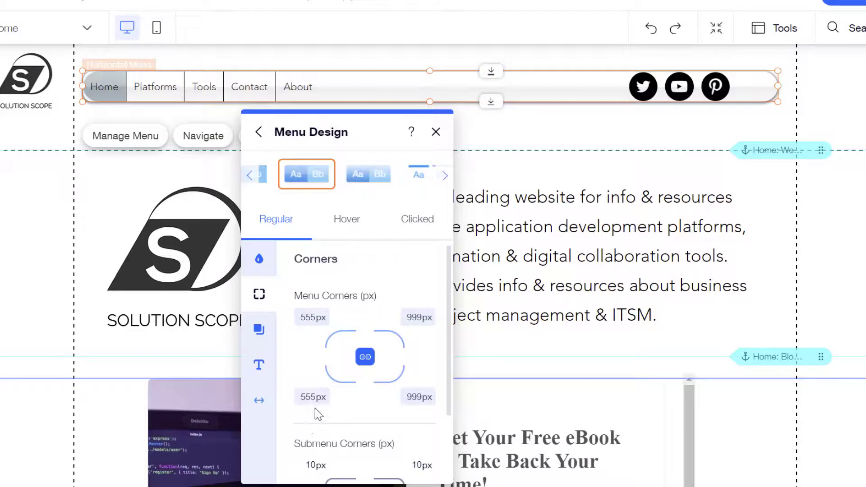
left_click(366, 359)
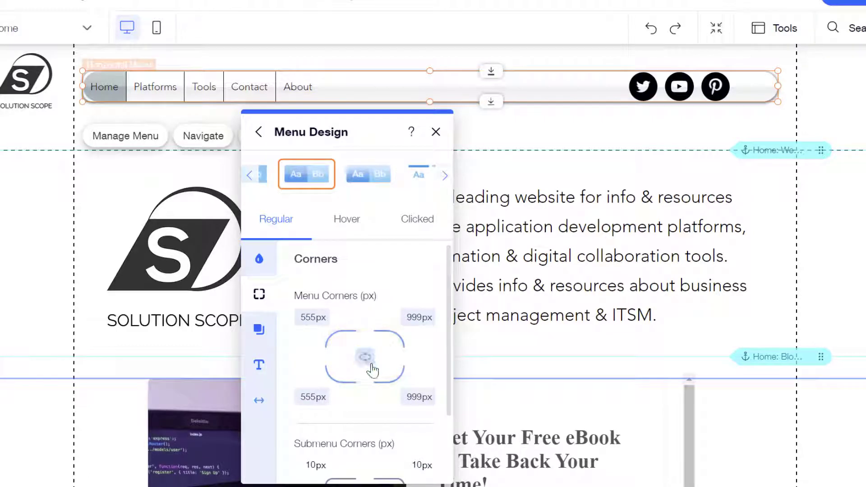
left_click(369, 365)
left_click(370, 365)
left_click(369, 367)
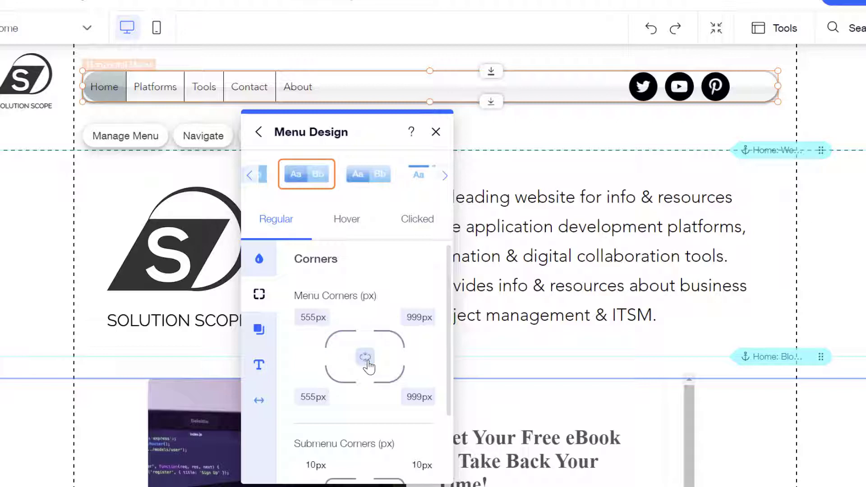
- Set the top-right and bottom-right menu corners to 555px, then relink all four
left_click(369, 366)
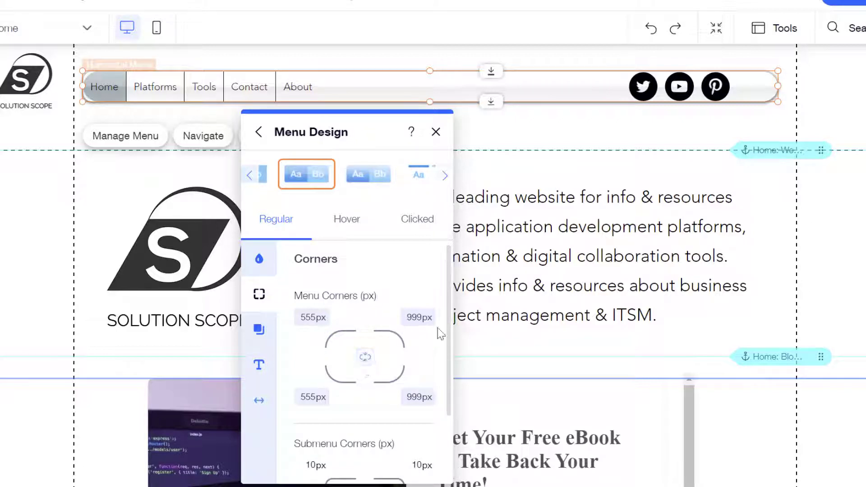
left_click(416, 318)
type("555")
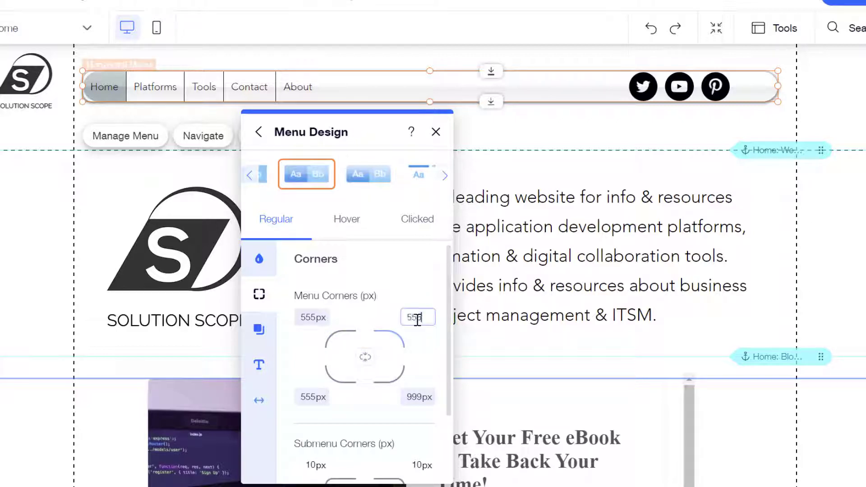
key("Return")
left_click(417, 397)
type("555")
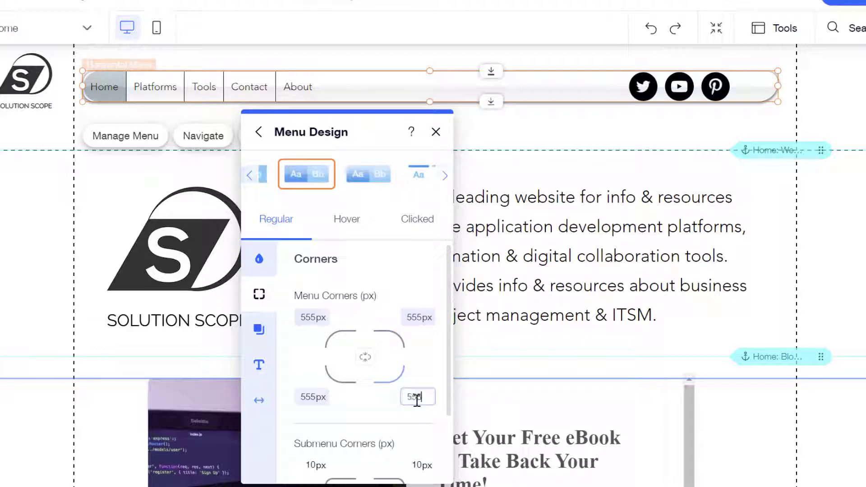
key("Return")
left_click(365, 357)
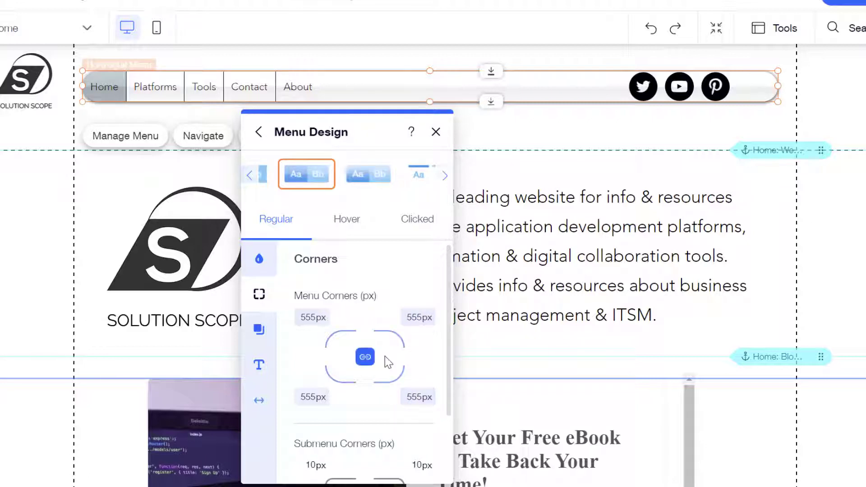
- Unlink the submenu corners and set the submenu's top-left corner to 0px
scroll(391, 366, "down", 2)
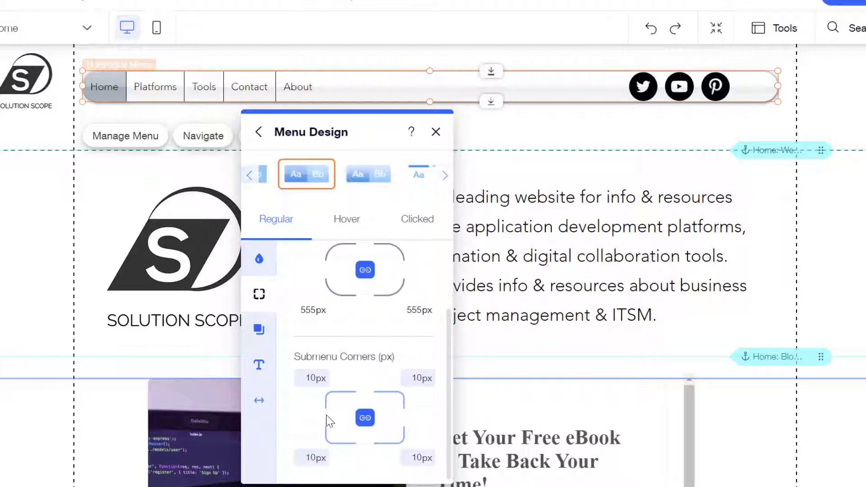
left_click(368, 426)
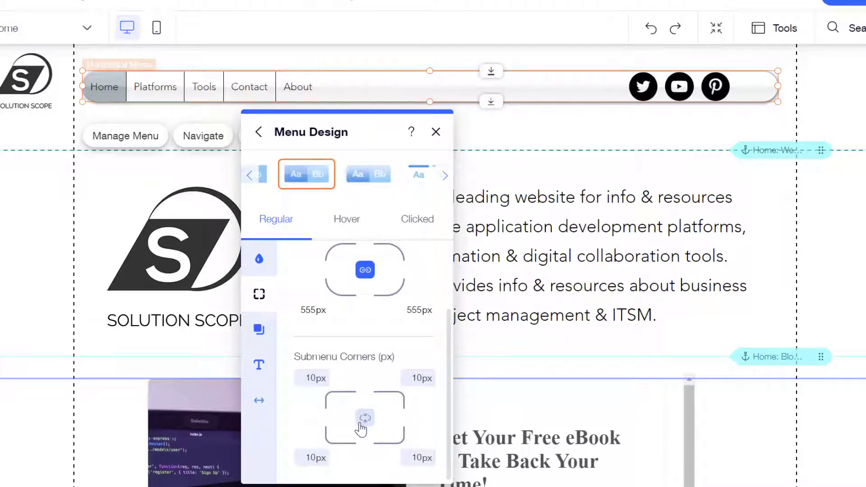
left_click(360, 425)
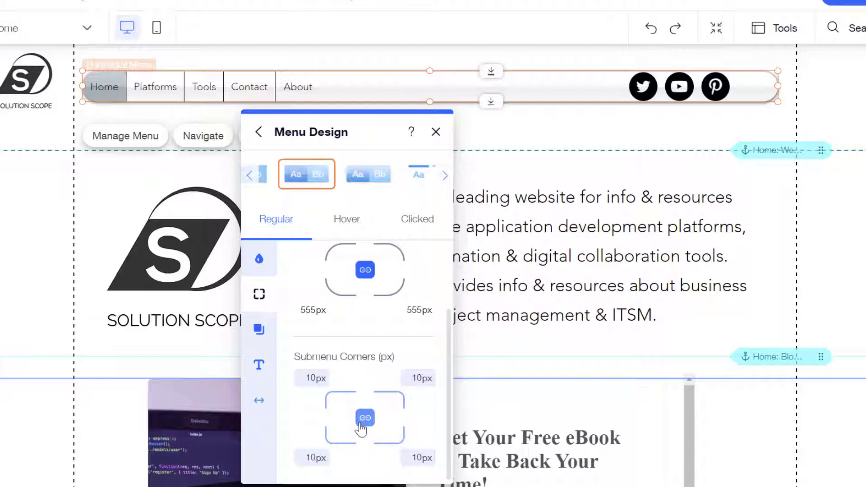
left_click(361, 425)
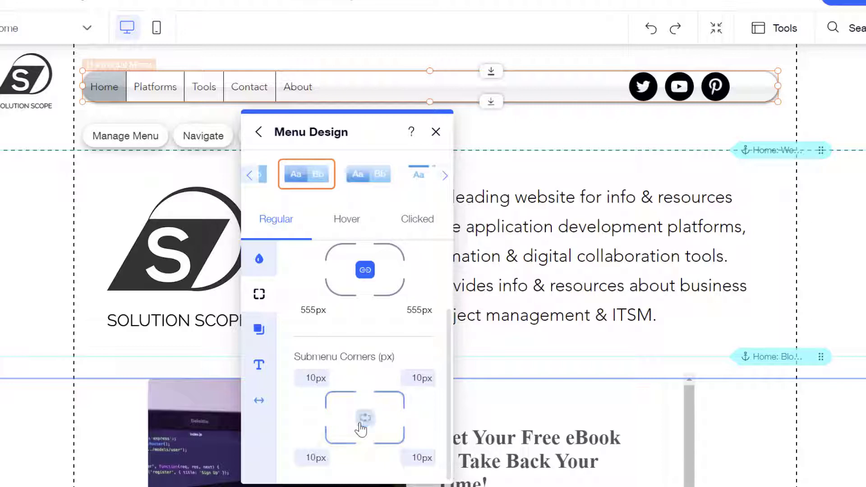
left_click(322, 378)
type("0")
key("Return")
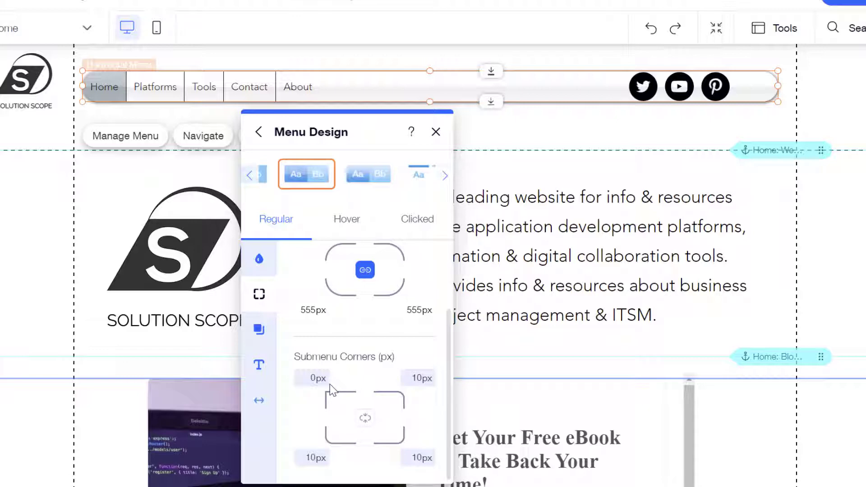
- Preview the live site and show the red Tools submenu dropdown
left_click(788, 6)
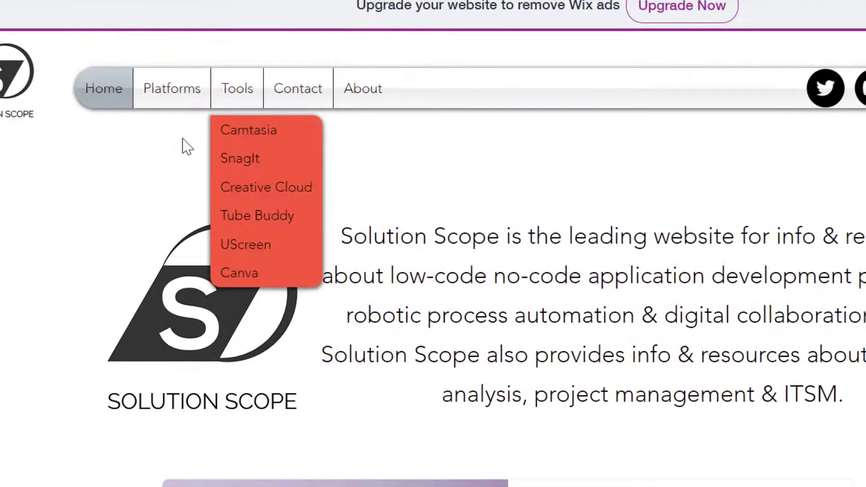
mouse_move(146, 128)
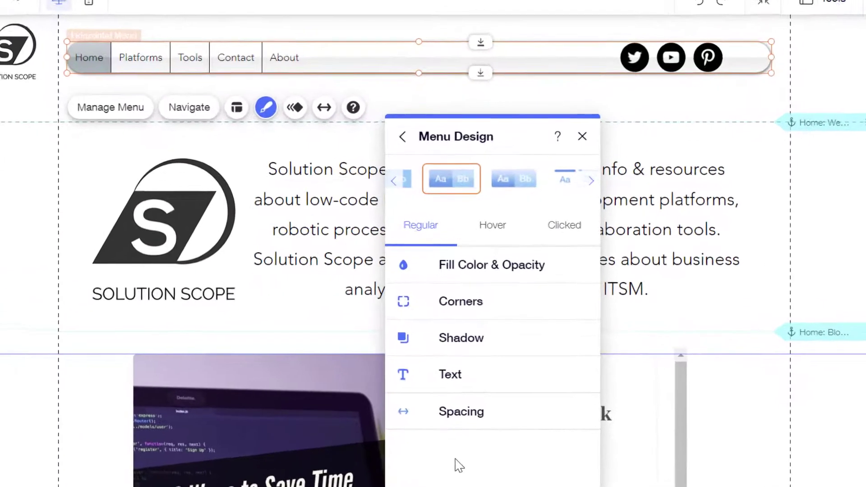
- Open the menu's Shadow settings and turn Enable Shadow on
left_click(514, 349)
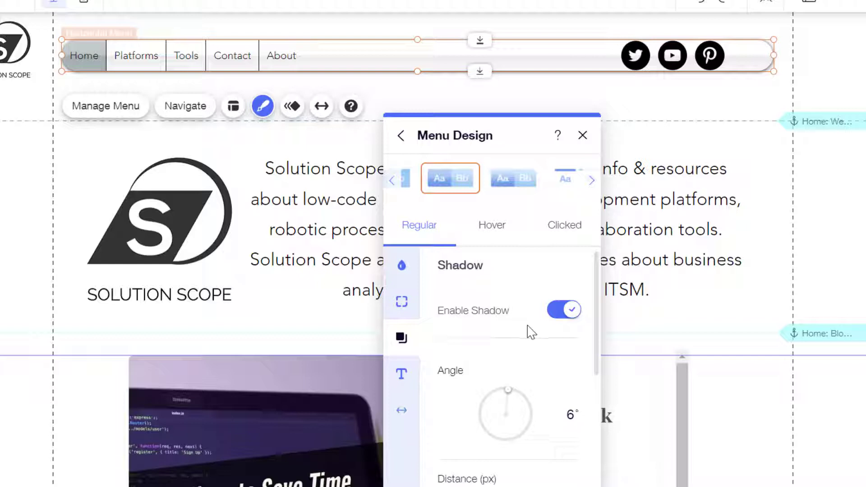
left_click(572, 316)
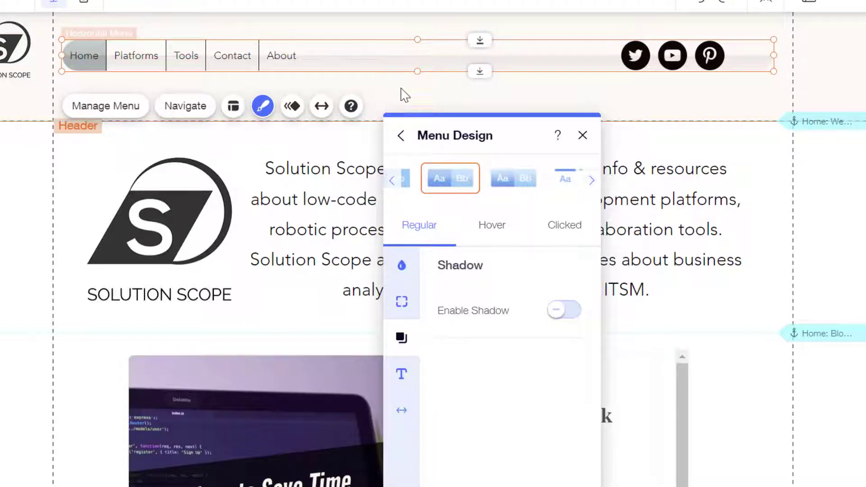
left_click(562, 315)
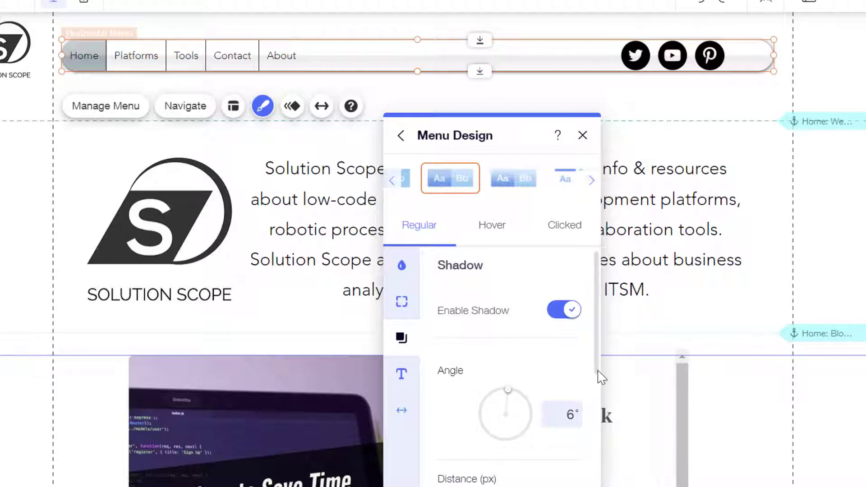
- Set the shadow angle to 0°
scroll(594, 343, "down", 5)
scroll(594, 323, "up", 5)
mouse_move(507, 396)
left_mouse_down()
mouse_move(518, 406)
mouse_move(522, 441)
mouse_move(485, 435)
mouse_move(476, 402)
mouse_move(507, 393)
mouse_move(532, 408)
mouse_move(535, 427)
left_mouse_up()
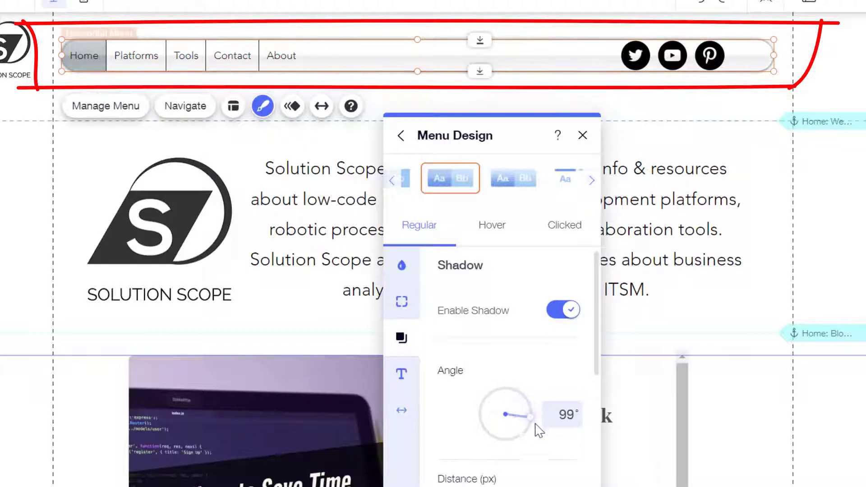
scroll(535, 432, "down", 5)
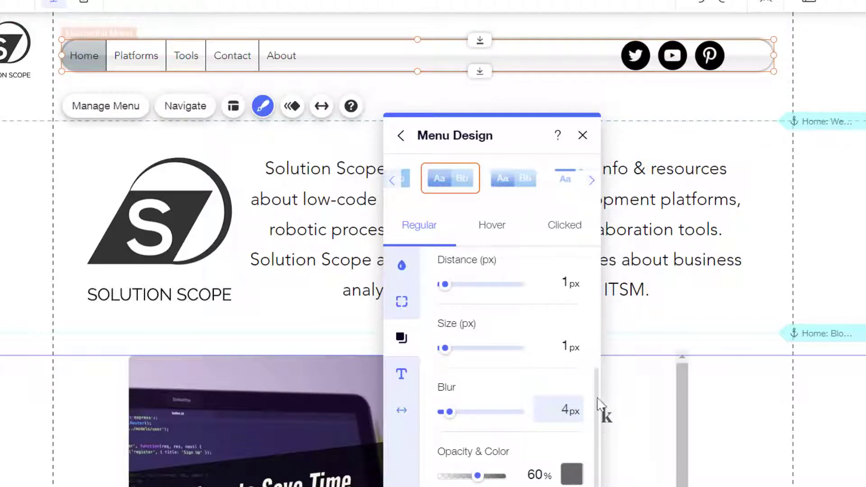
scroll(596, 422, "up", 5)
scroll(565, 422, "down", 5)
scroll(564, 422, "up", 5)
left_click(565, 414)
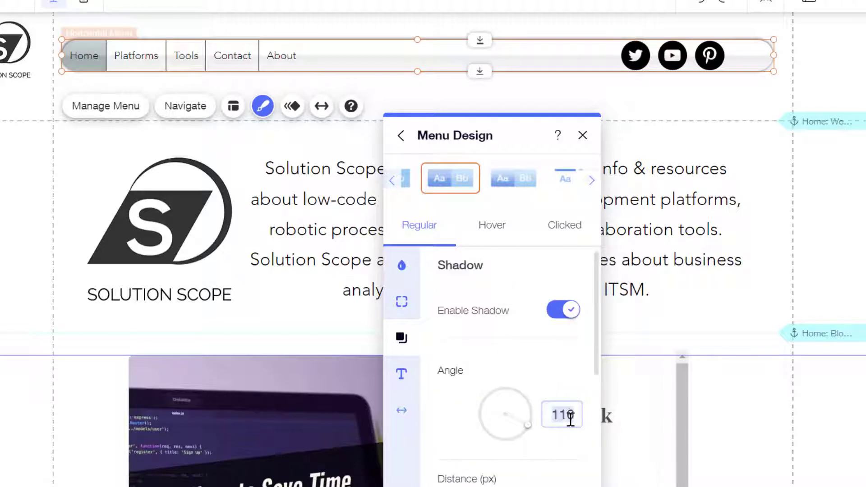
type("0.00")
scroll(571, 422, "down", 5)
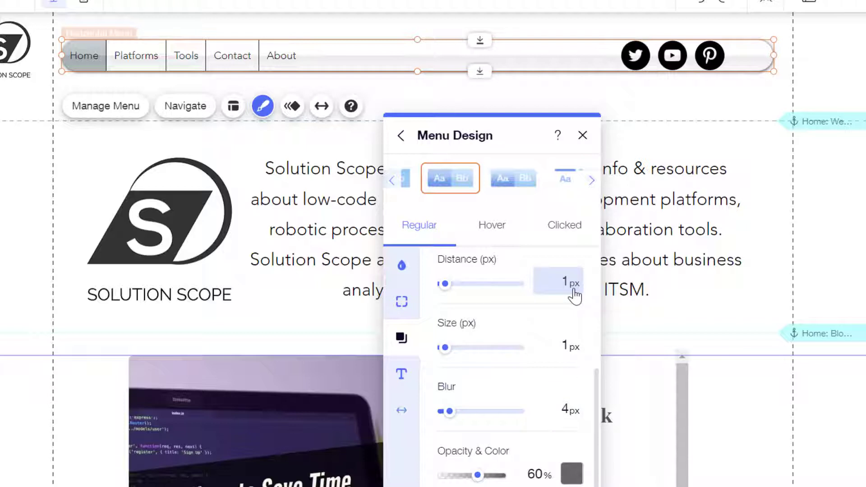
- Set the menu shadow Distance to 10px, Size to 13px and Blur to 25px
mouse_move(446, 291)
left_mouse_down()
mouse_move(518, 292)
mouse_move(457, 294)
left_mouse_up()
scroll(460, 299, "up", 4)
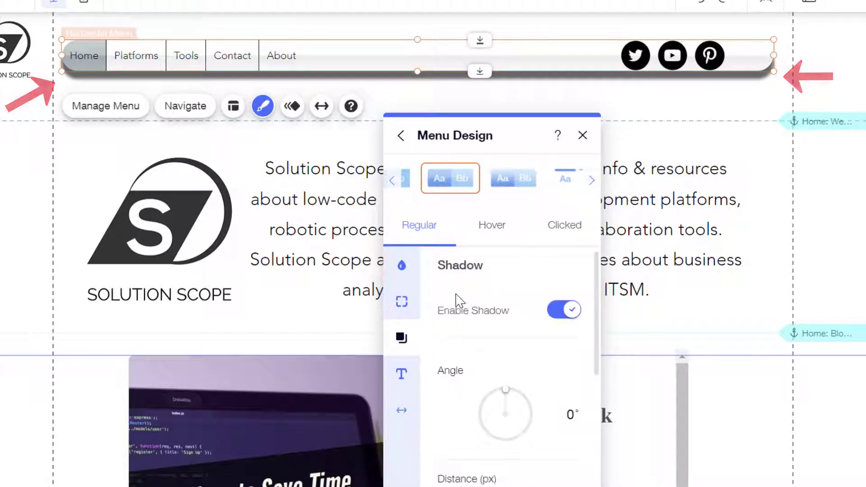
scroll(460, 299, "down", 4)
mouse_move(445, 349)
left_mouse_down()
mouse_move(509, 361)
mouse_move(460, 359)
left_mouse_up()
scroll(461, 360, "up", 5)
scroll(462, 366, "down", 5)
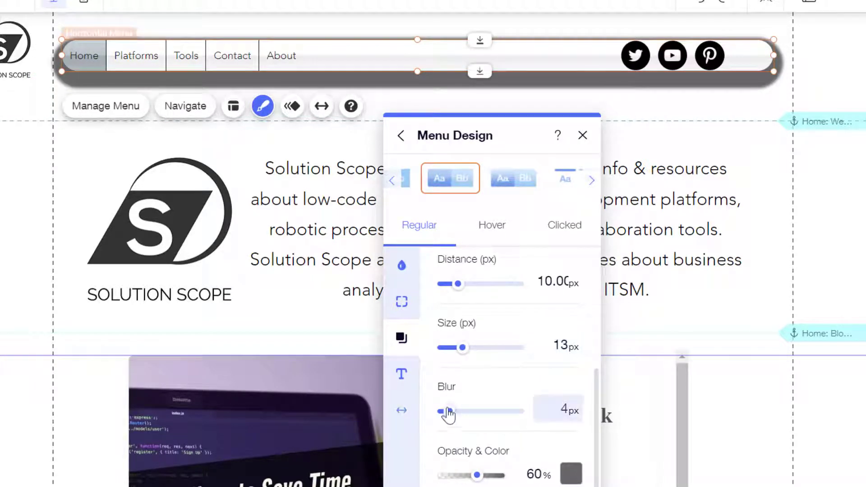
left_click_drag(455, 411, 483, 415)
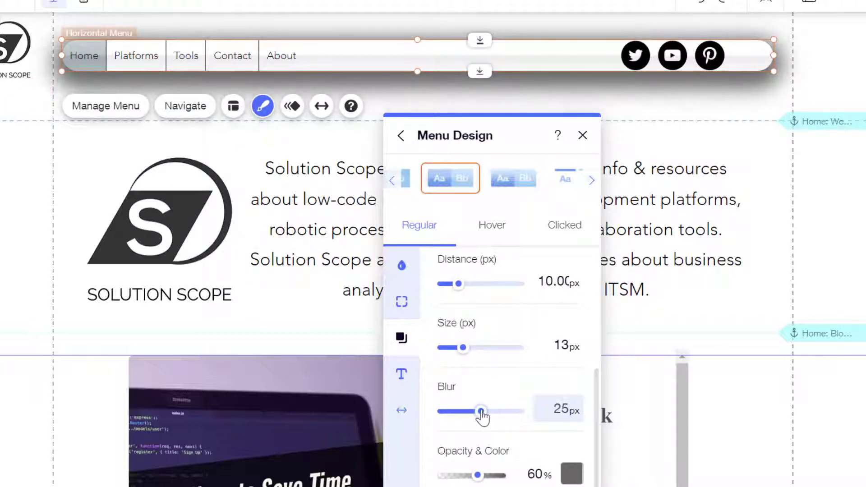
scroll(483, 415, "up", 5)
scroll(483, 416, "down", 5)
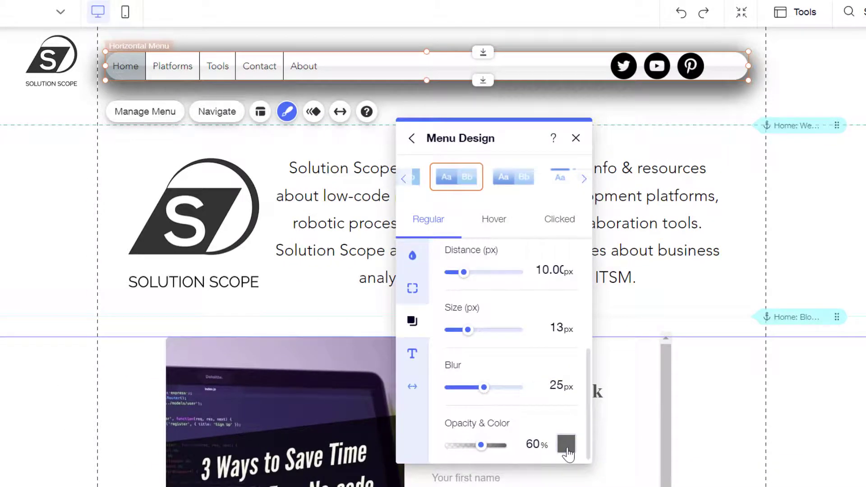
- Keep the shadow colour unchanged and lower the shadow opacity to about 59%
left_click(567, 445)
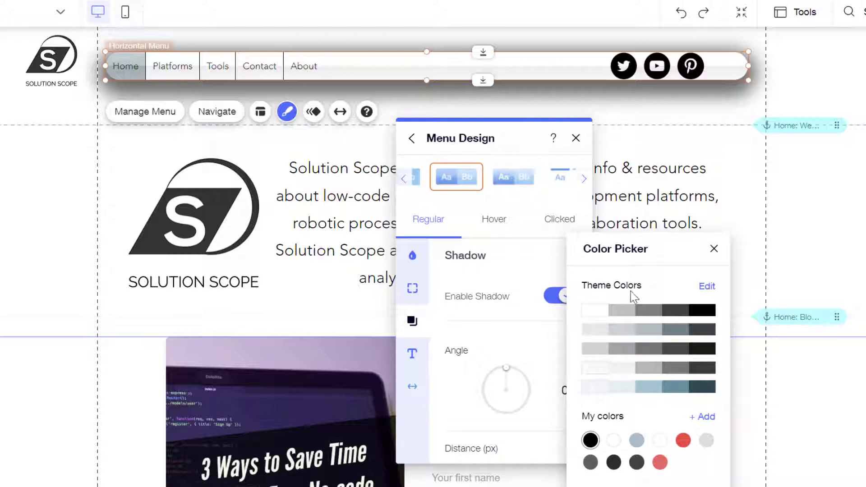
left_click_drag(636, 249, 647, 181)
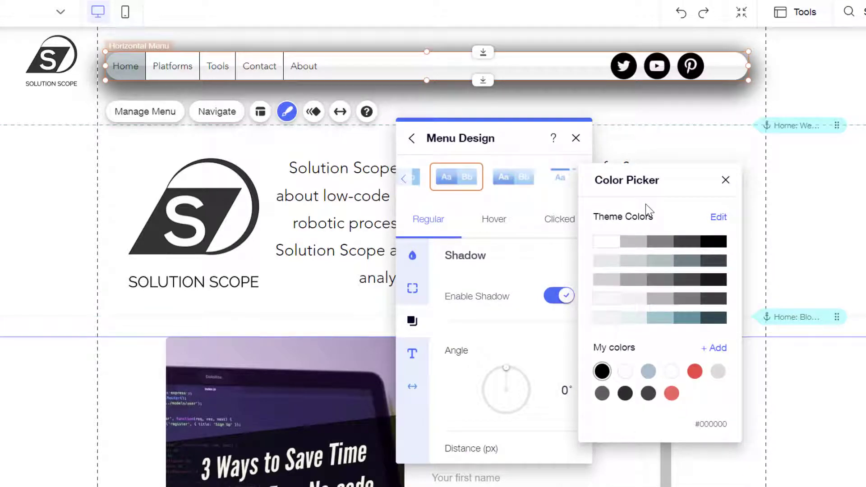
left_click(715, 349)
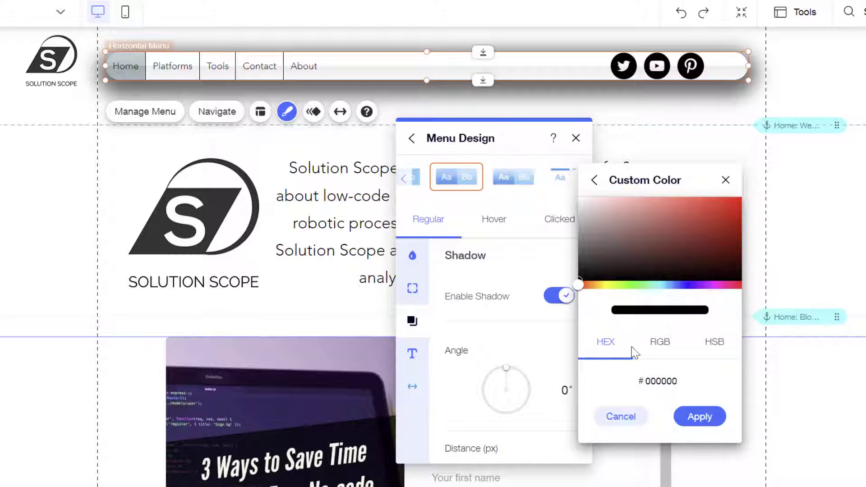
left_click(632, 420)
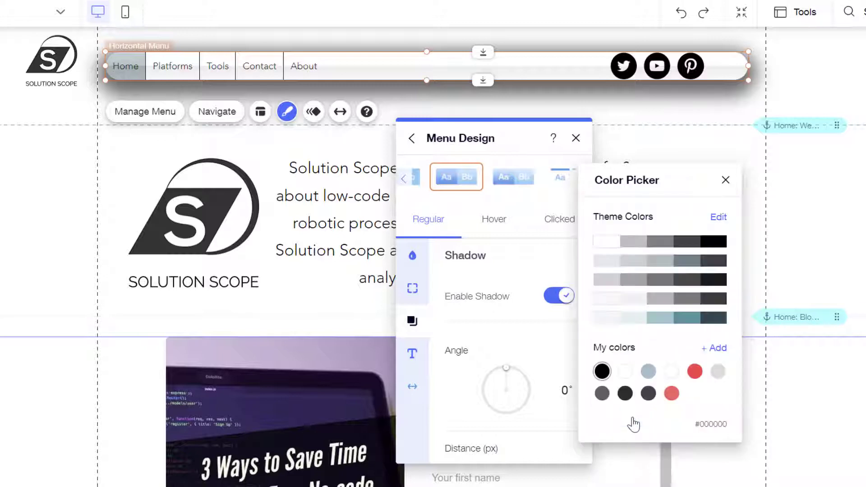
left_click(726, 180)
scroll(500, 375, "down", 4)
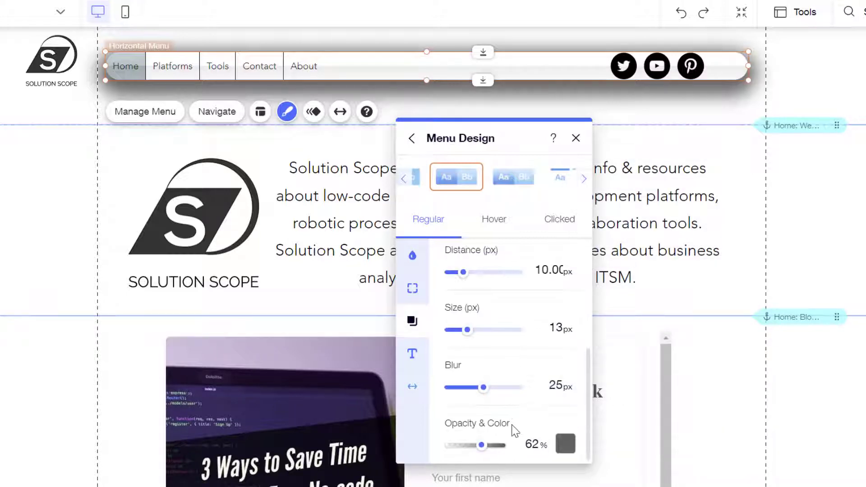
mouse_move(483, 449)
left_mouse_down()
mouse_move(466, 457)
mouse_move(496, 457)
left_mouse_up()
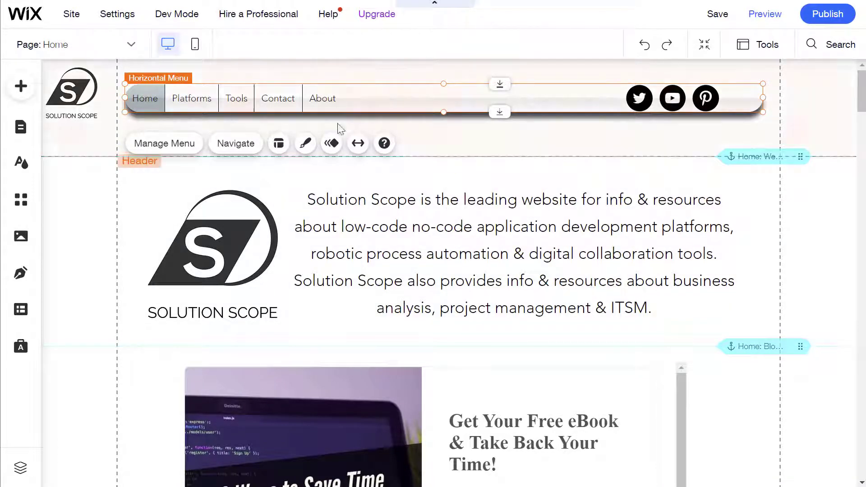
- Apply the Heading 2 text theme to the menu labels, enlarging them to 28px Raleway
left_click(306, 144)
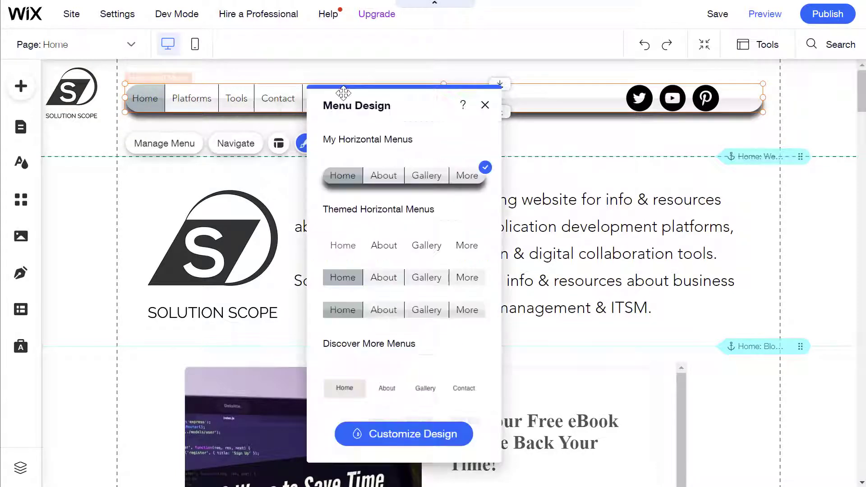
left_click(418, 443)
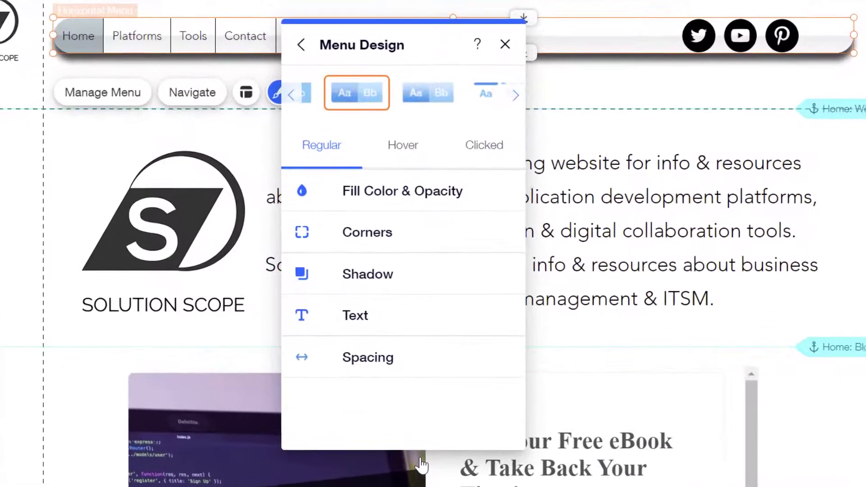
left_click(408, 329)
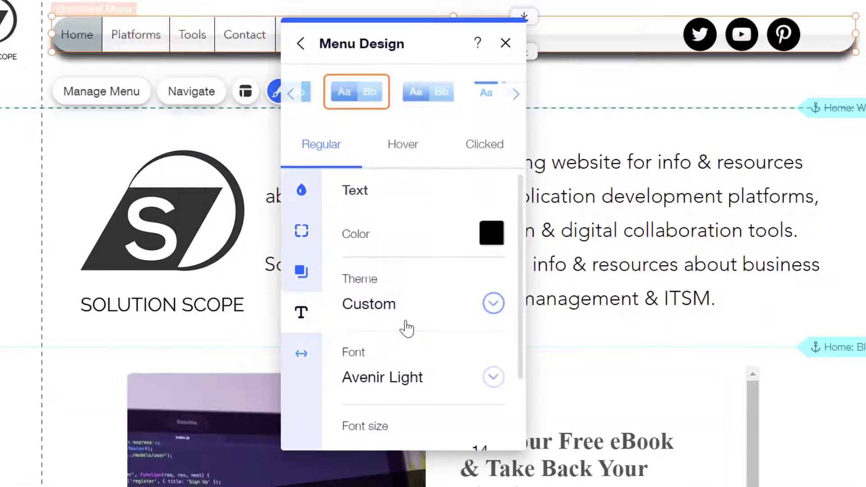
scroll(408, 327, "down", 2)
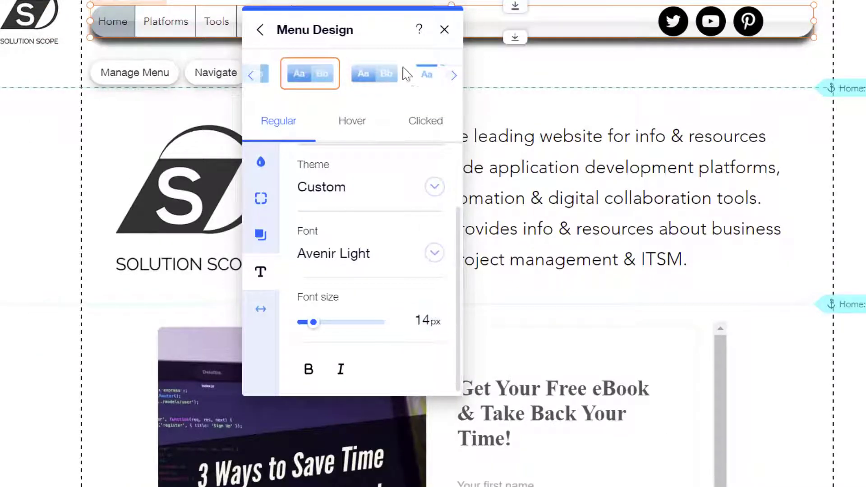
left_click_drag(397, 18, 427, 49)
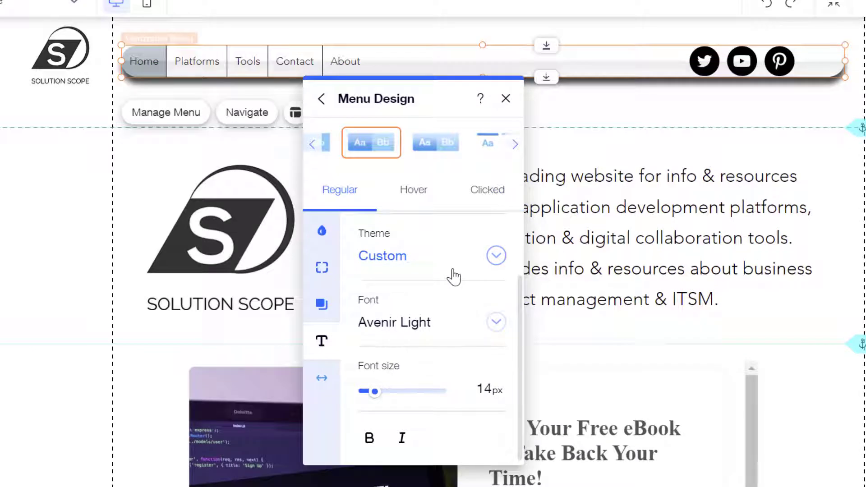
left_click(496, 256)
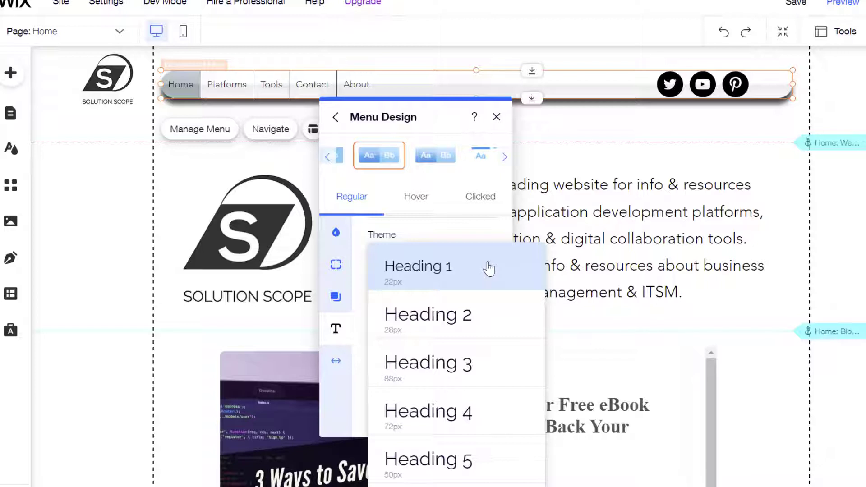
left_click(471, 319)
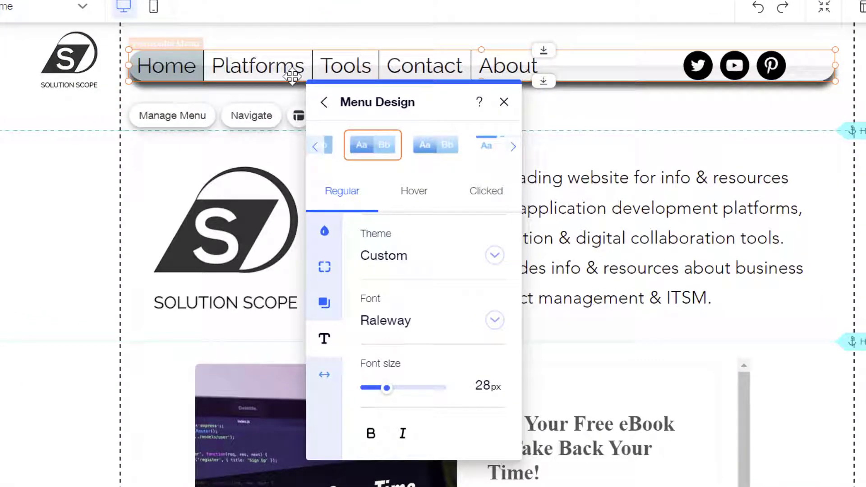
- Undo Heading 2, switch the menu font to Reklame Script, and preview the site
left_click(758, 8)
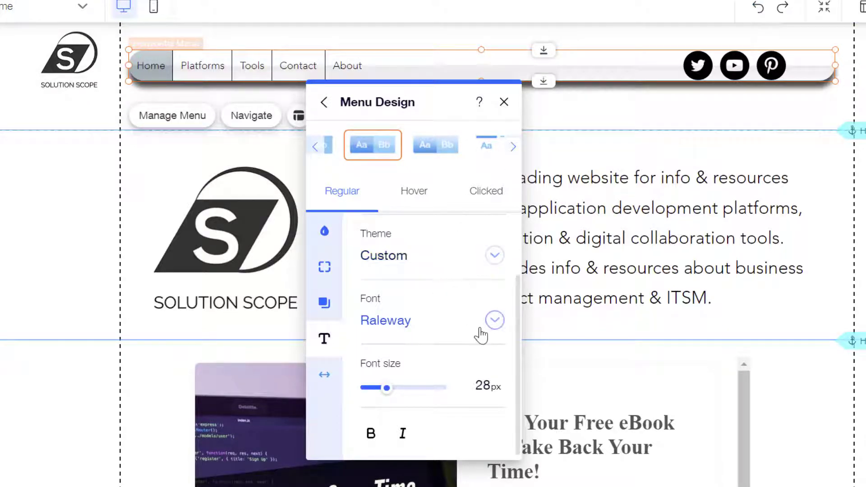
left_click(494, 330)
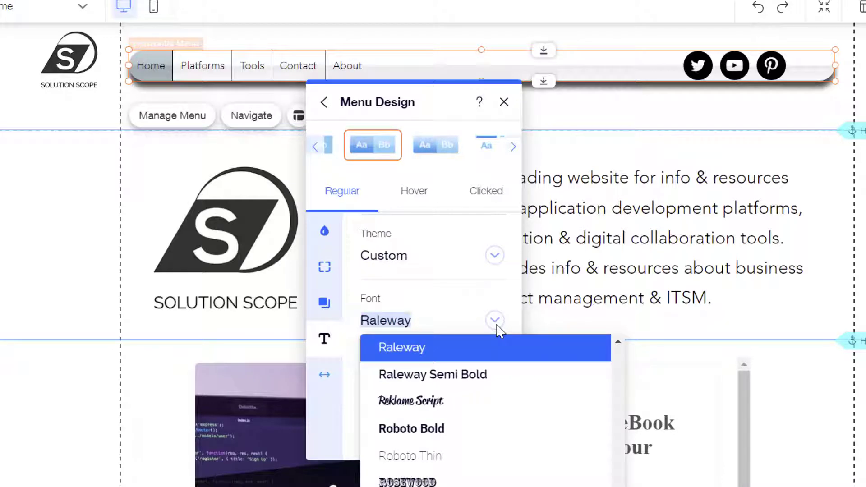
left_click(415, 408)
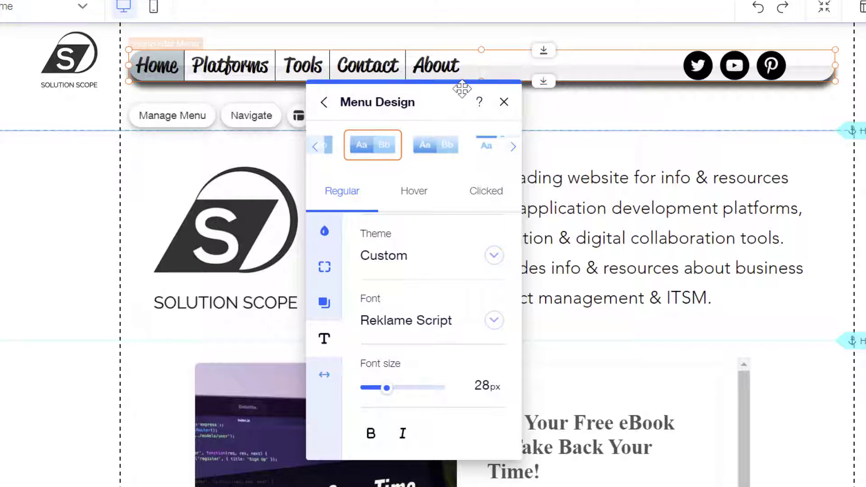
left_click(860, 6)
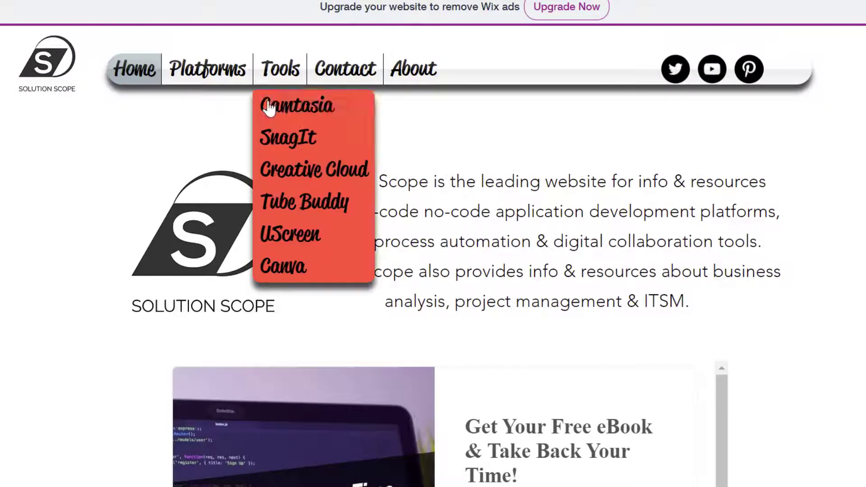
- Show the red Tools submenu's six items in Reklame Script in the preview
mouse_move(197, 68)
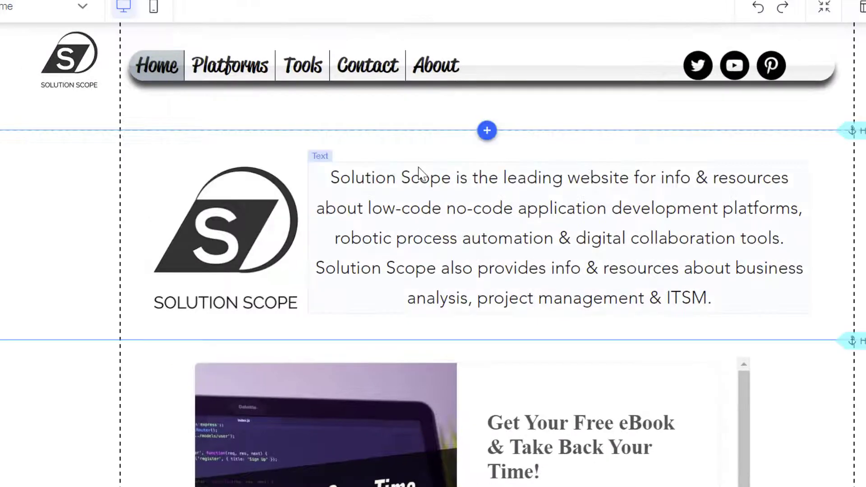
- Undo the script font and reopen the menu's Text design settings
left_click(757, 19)
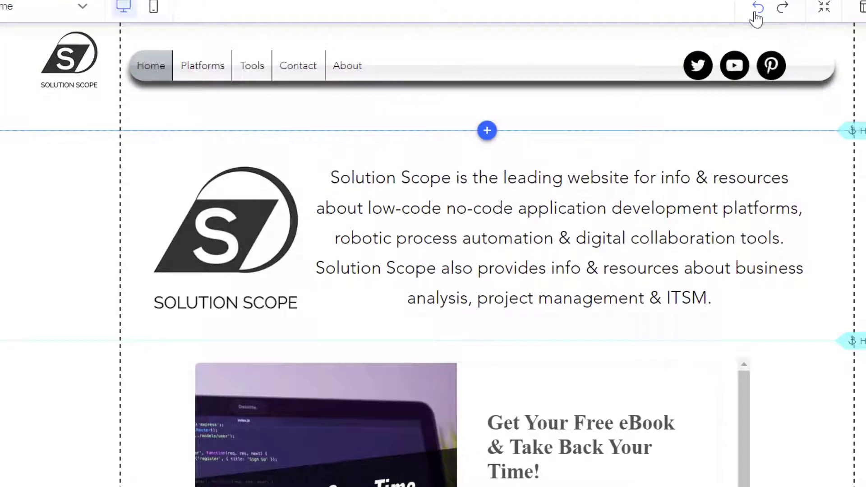
left_click(468, 70)
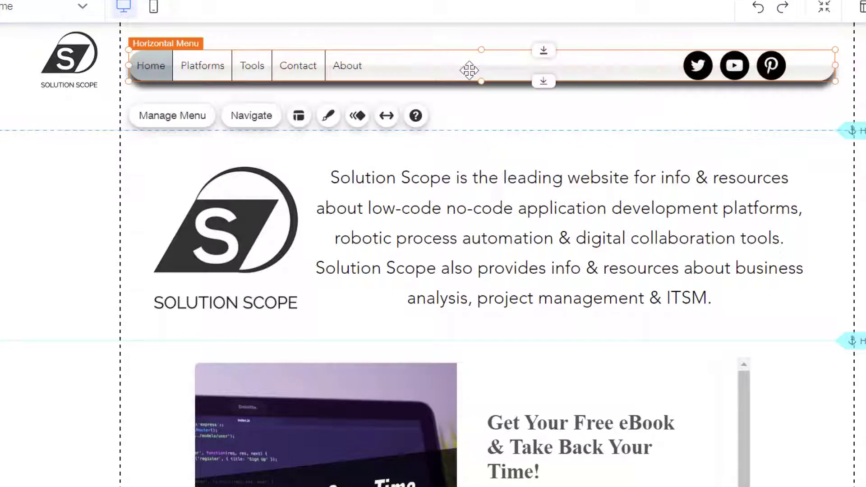
left_click(328, 116)
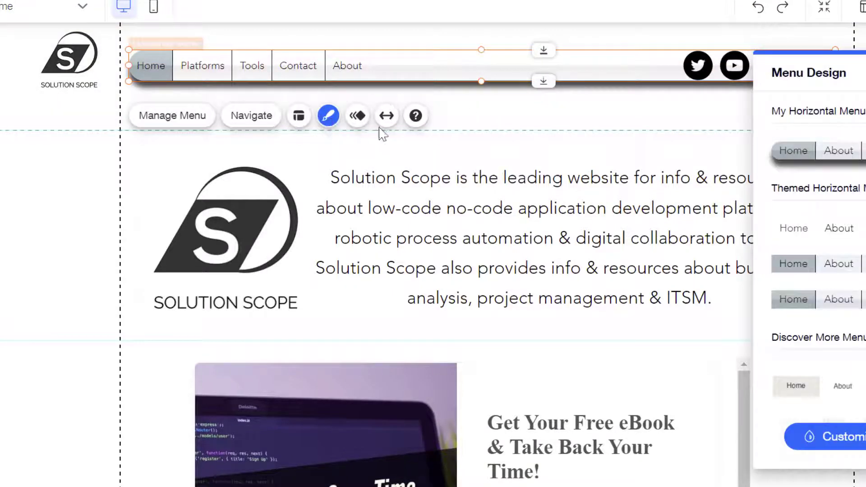
left_click_drag(816, 88, 345, 88)
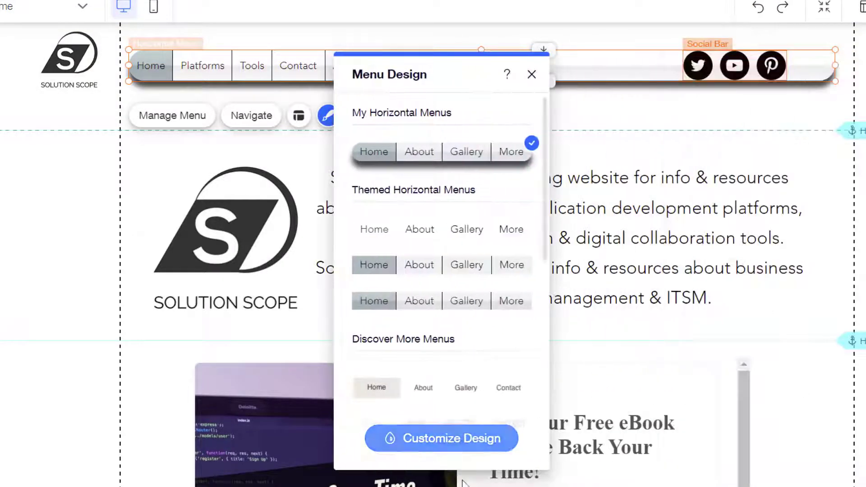
left_click(449, 440)
left_click(474, 323)
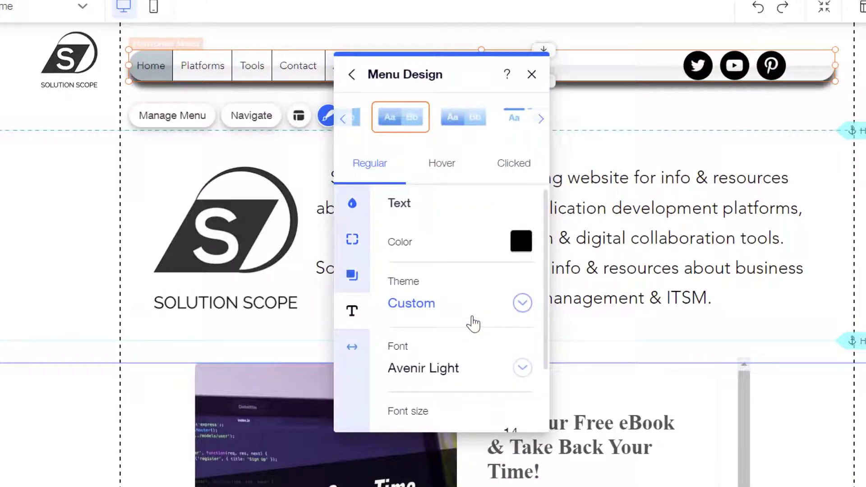
- Raise the menu label size to 19px, trying bold and italic but leaving both off
scroll(473, 323, "down", 2)
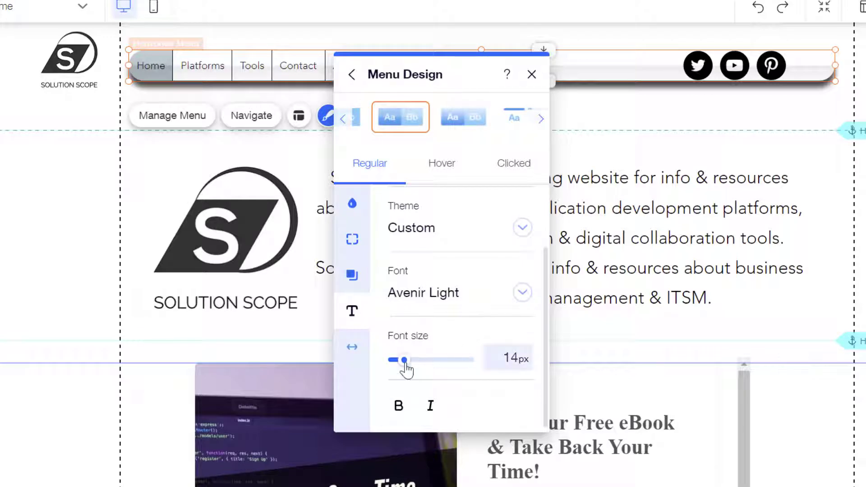
mouse_move(405, 359)
left_mouse_down()
mouse_move(430, 360)
mouse_move(409, 360)
mouse_move(406, 373)
left_mouse_up()
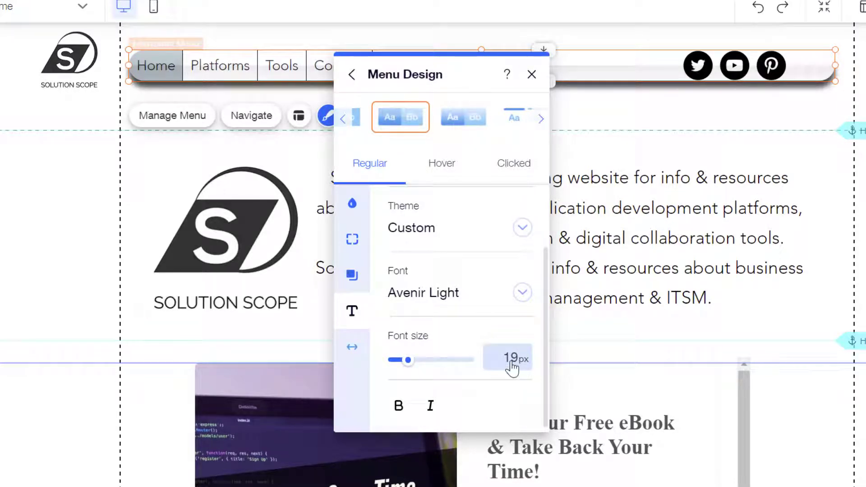
left_click(399, 410)
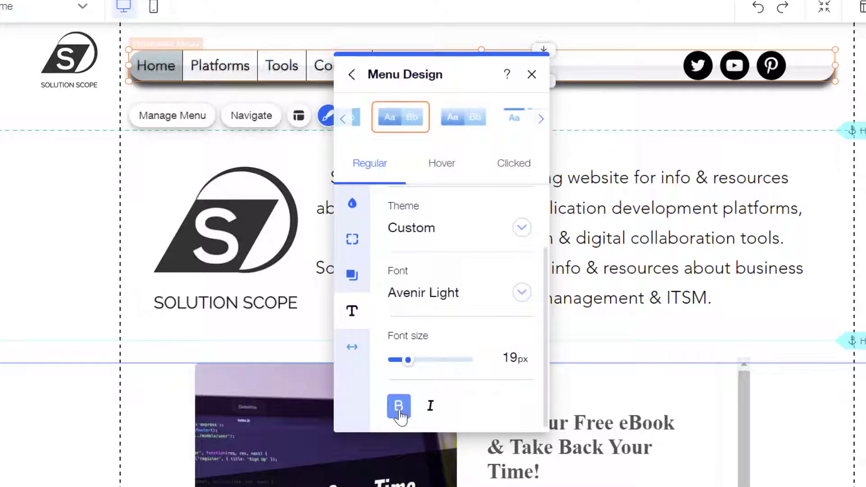
left_click(399, 412)
left_click(431, 411)
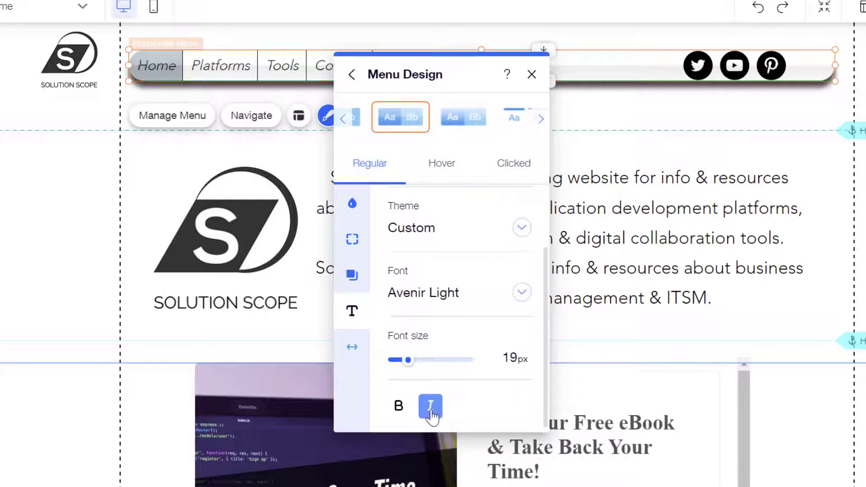
left_click(431, 415)
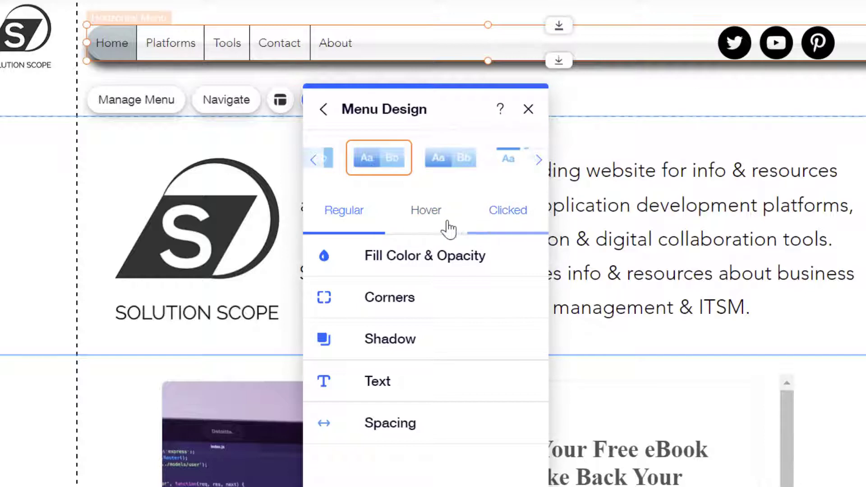
- Compare the menu's hover and clicked styling, ending on the hover state
left_click(434, 228)
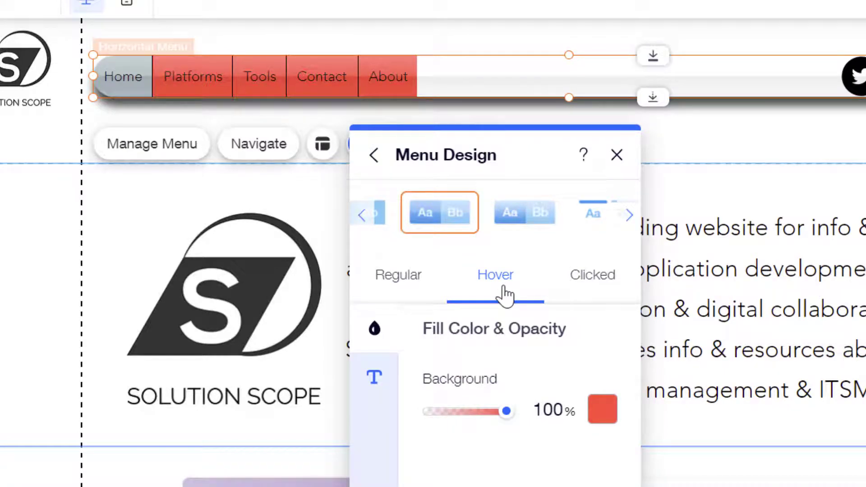
left_click(606, 285)
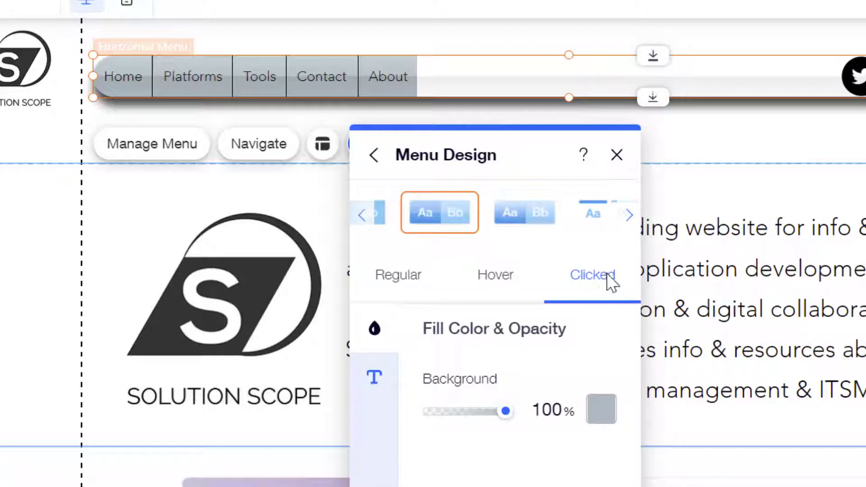
left_click(500, 292)
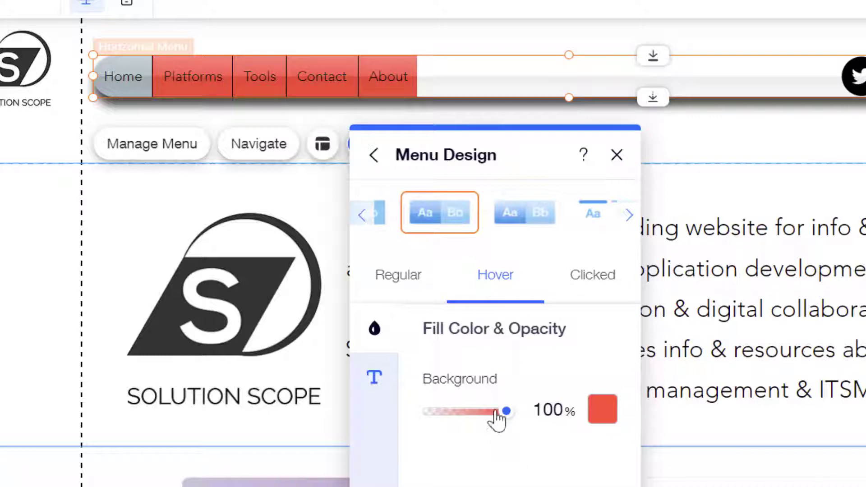
- Set the hover background to custom green #66FF40, then preview the site
left_click(601, 417)
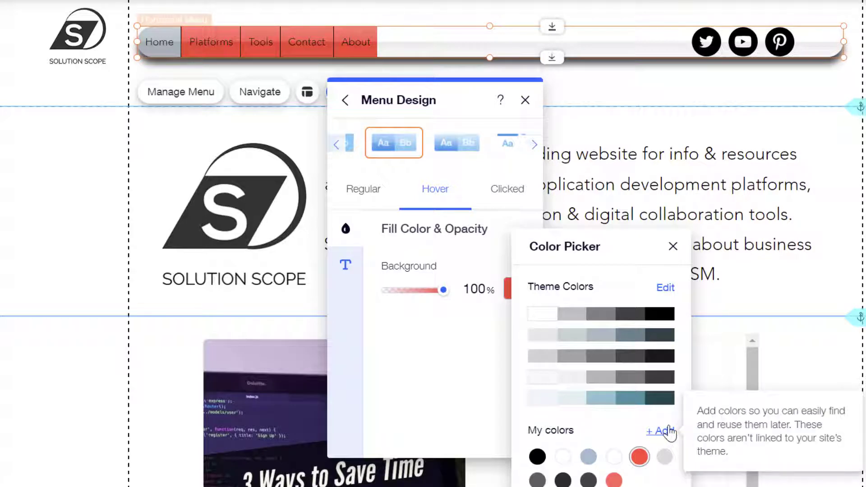
left_click(668, 434)
left_click(565, 362)
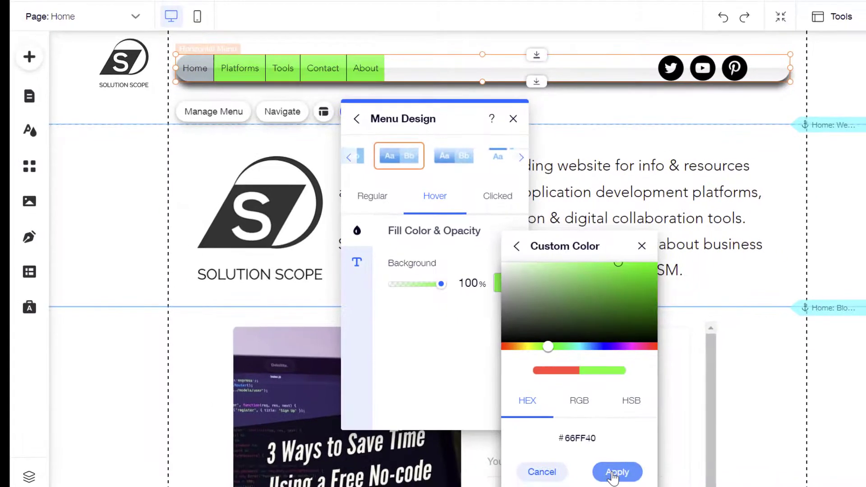
left_click(614, 473)
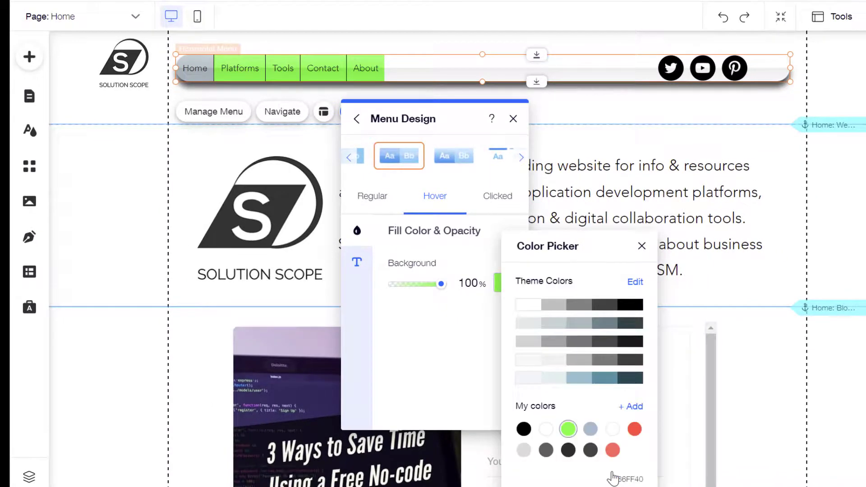
left_click(641, 246)
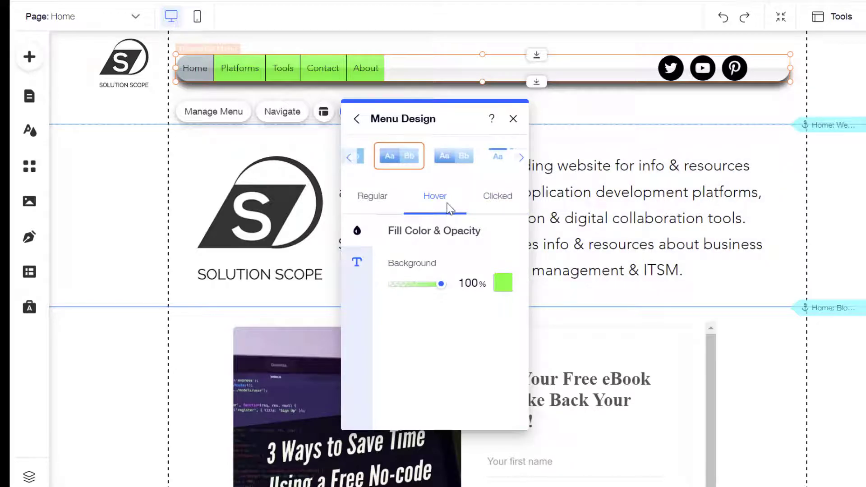
left_click(859, 16)
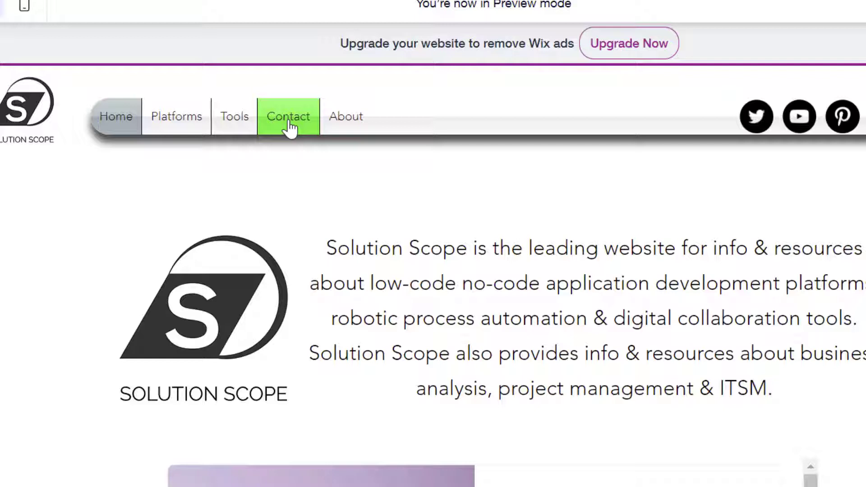
- Check the green hover and the Tools and Platforms dropdown submenus in preview
mouse_move(235, 122)
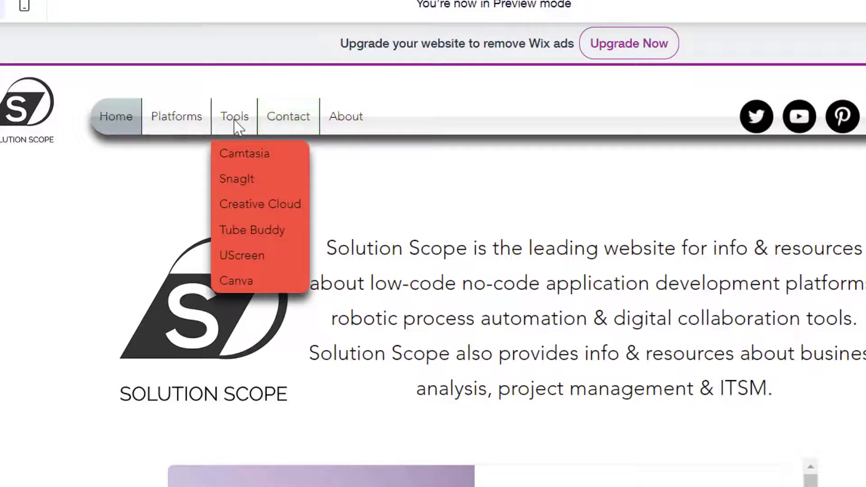
mouse_move(197, 126)
mouse_move(190, 130)
mouse_move(236, 128)
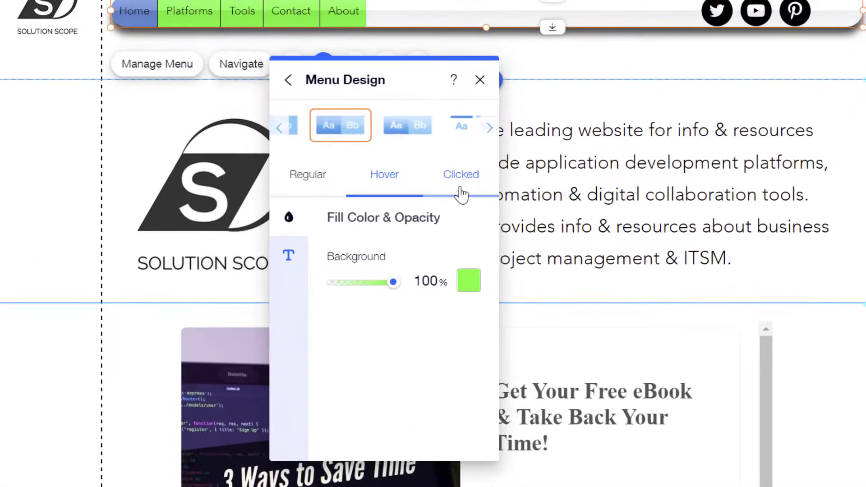
- Keep the clicked menu item's background blue, close the design panel, and preview the site
left_click(460, 193)
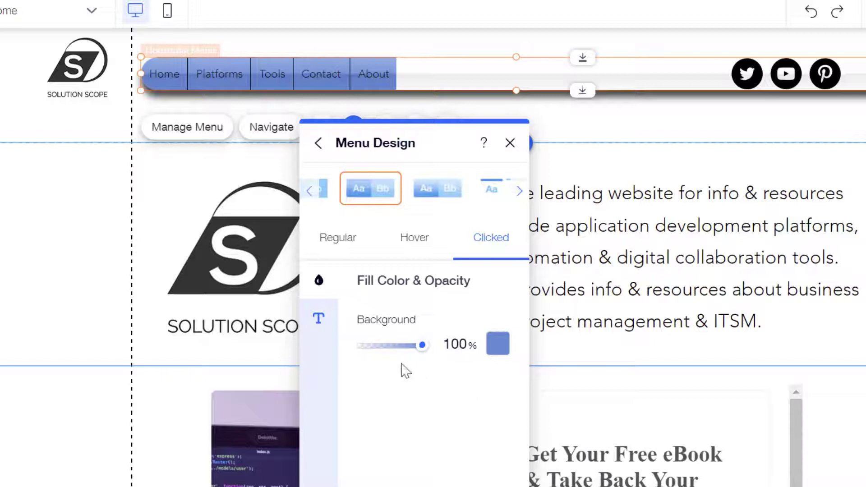
left_click(500, 351)
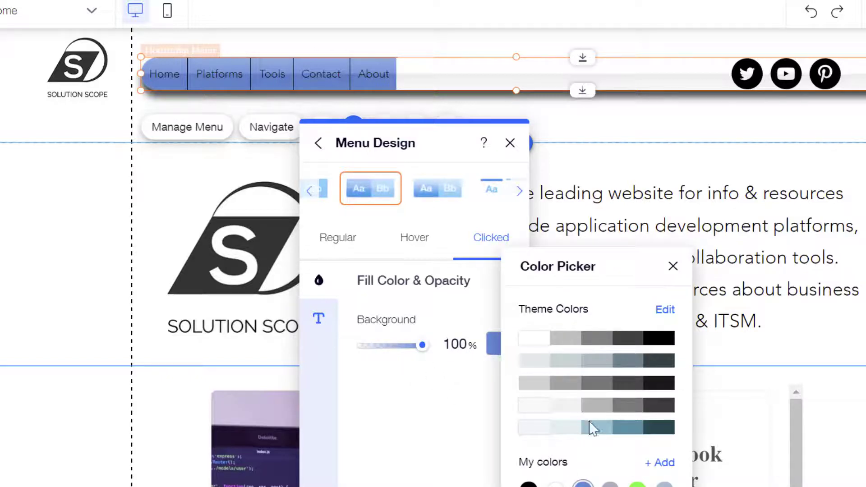
left_click(663, 366)
left_click(671, 266)
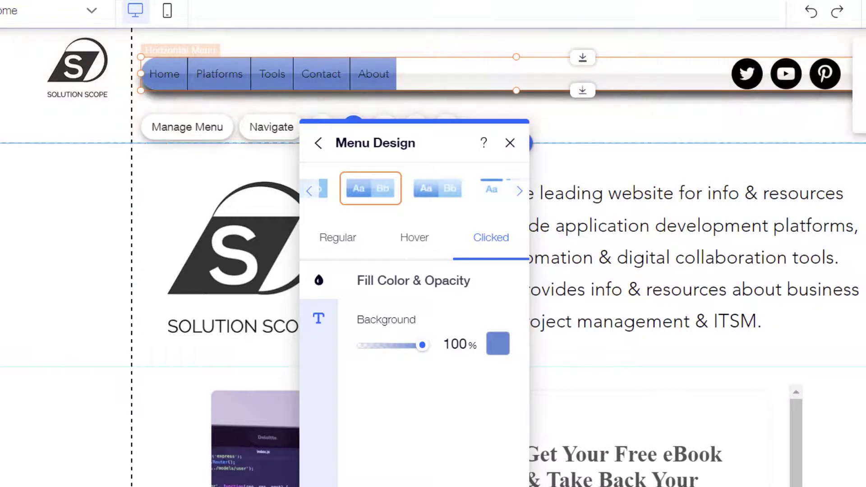
key("Escape")
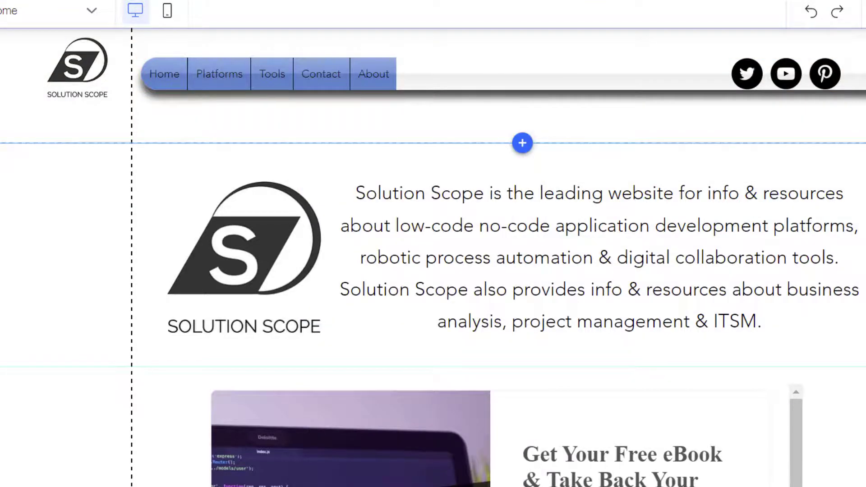
key("ctrl+shift+p")
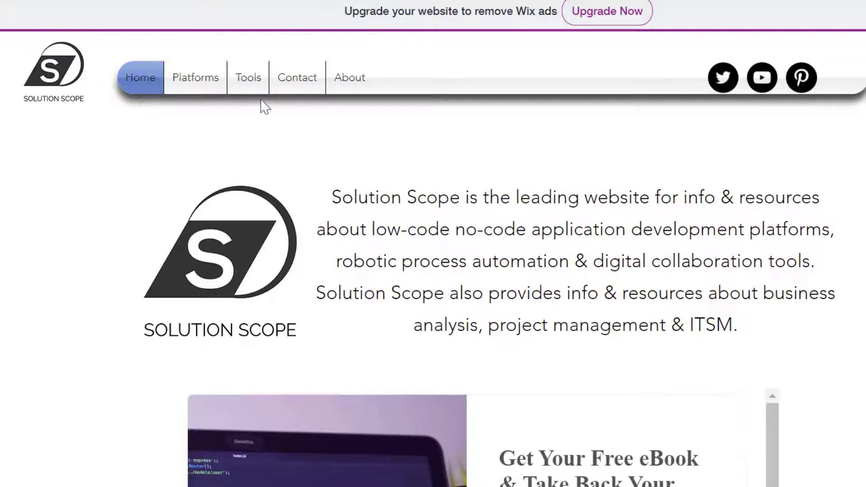
- Go to the Contact page in preview to see the blue clicked-item style
left_click(300, 85)
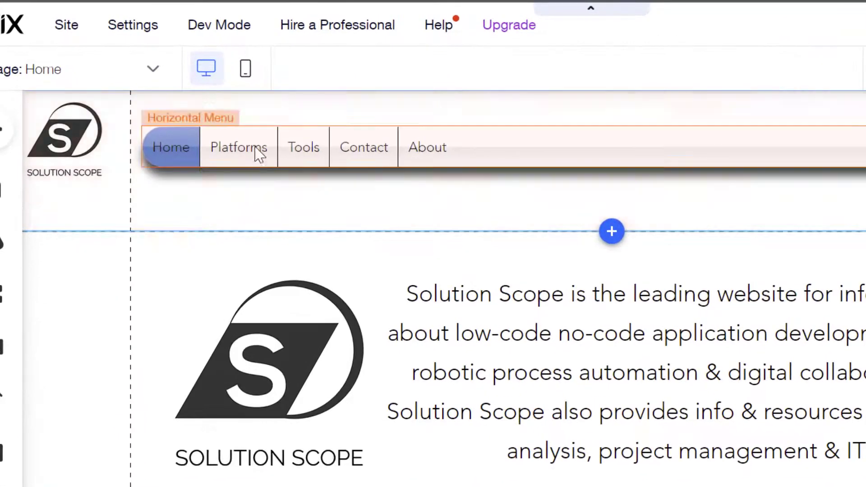
- Switch to mobile view and browse the mobile menu icon's Icon Design presets
left_click(245, 81)
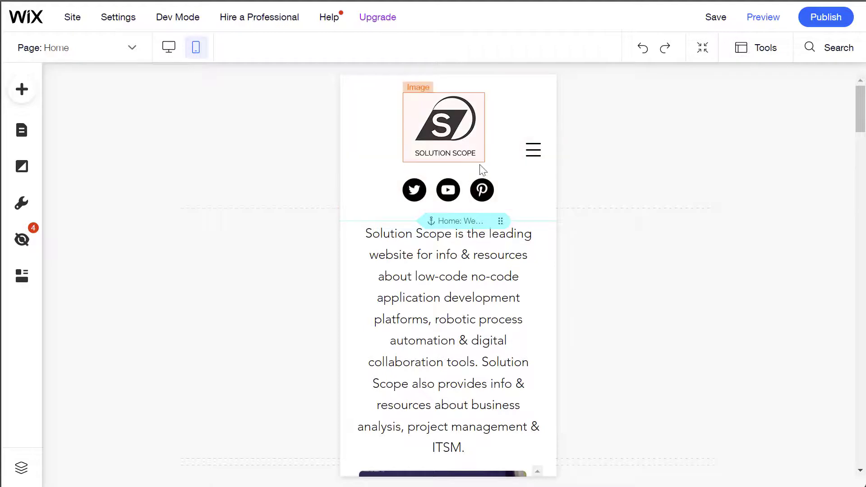
left_click(542, 161)
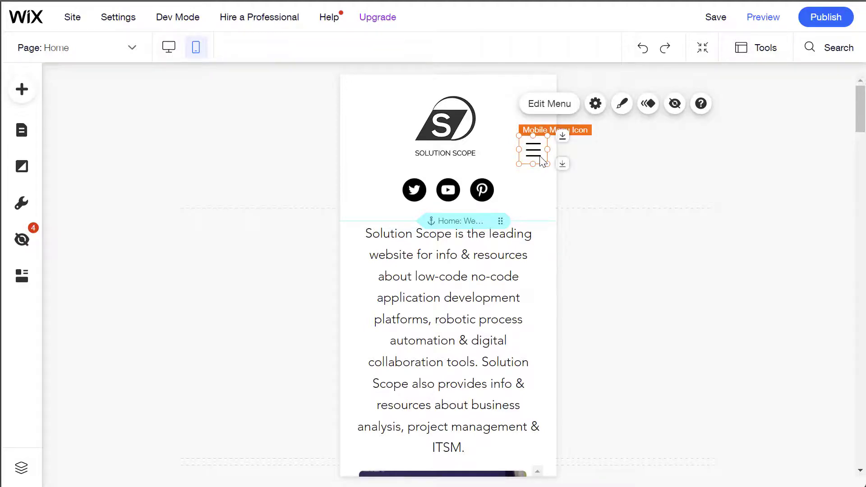
left_click(621, 105)
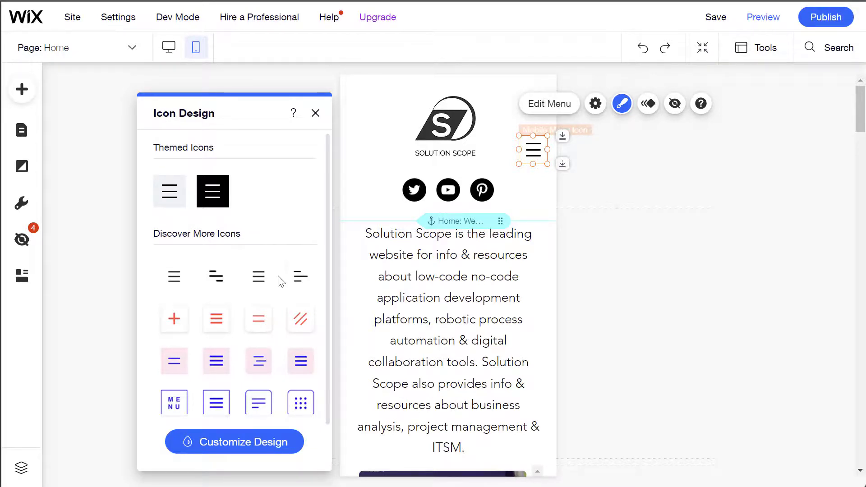
scroll(223, 415, "down", 1)
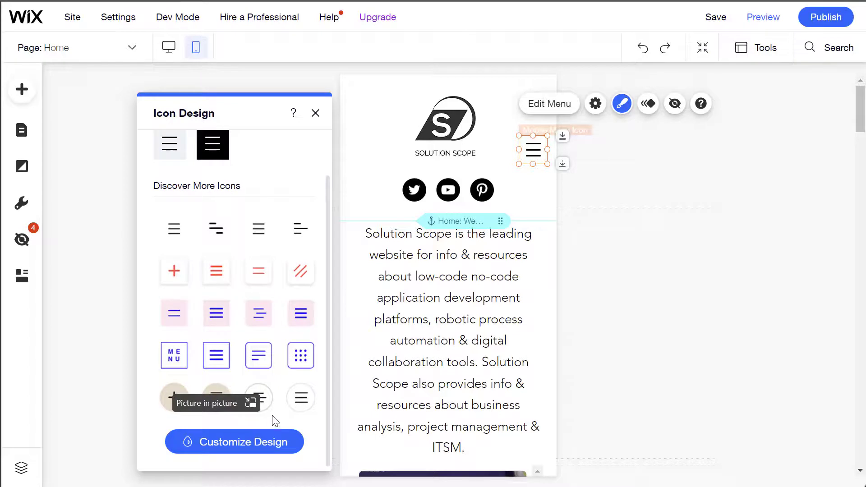
- Open Customize Design for the mobile menu icon, check Border, and view the Closed state settings
left_click(256, 445)
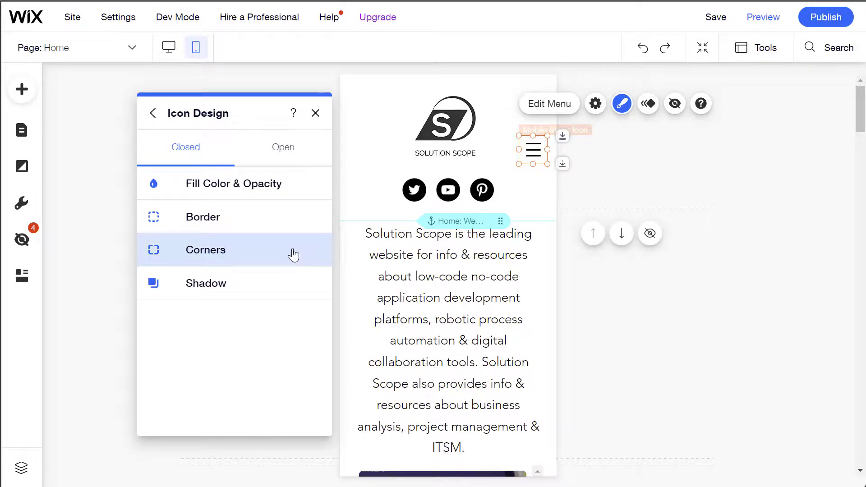
left_click(283, 209)
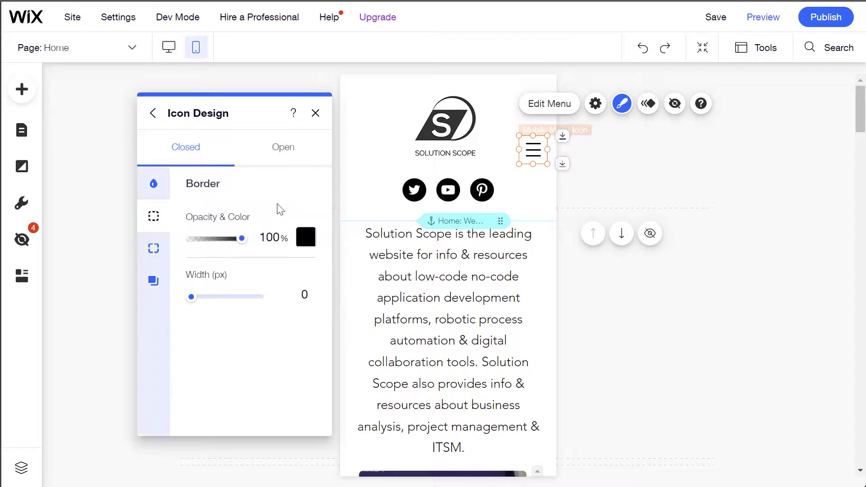
left_click(152, 113)
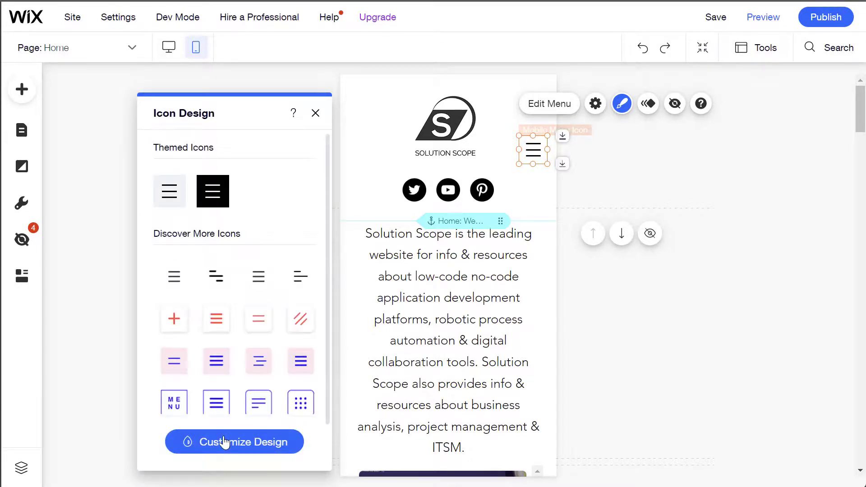
left_click(224, 452)
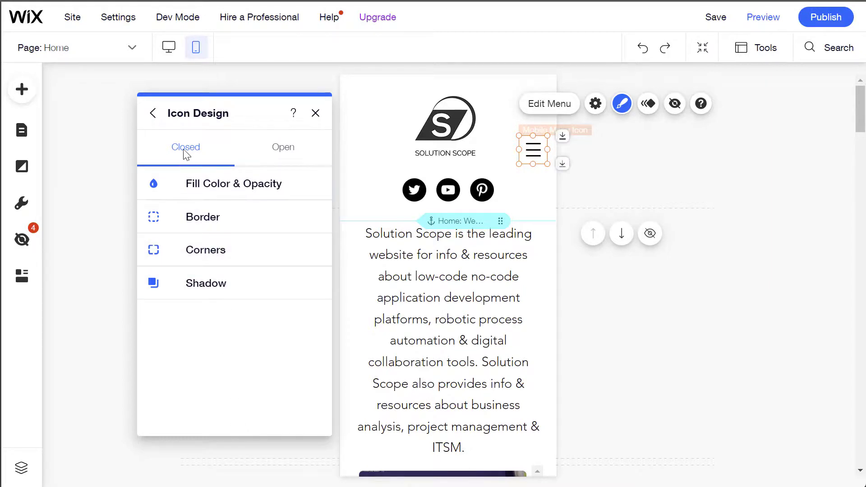
left_click(275, 153)
left_click(180, 153)
- Give the open-state icon a red #FF4040 background and a blue #5C8CD5 X
left_click(273, 155)
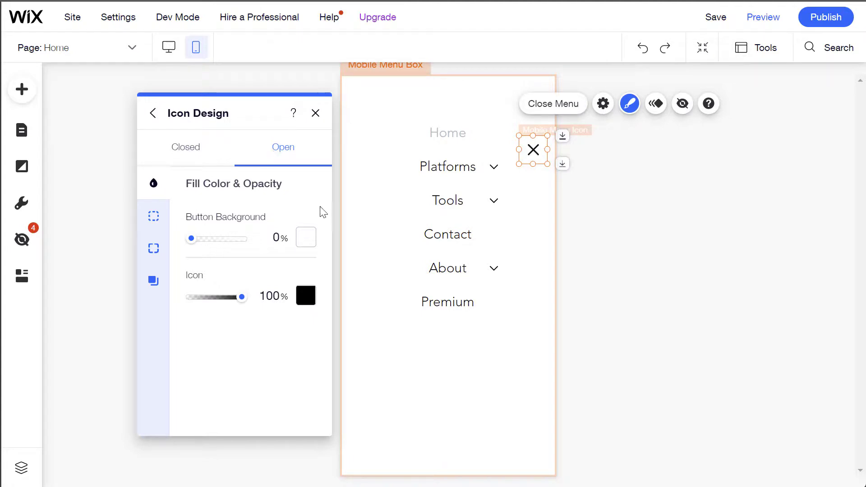
left_click(306, 237)
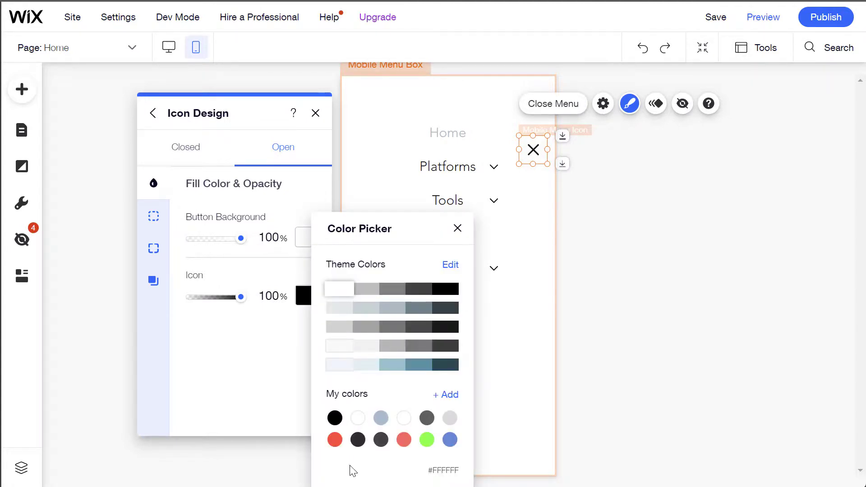
left_click(334, 440)
left_click(333, 442)
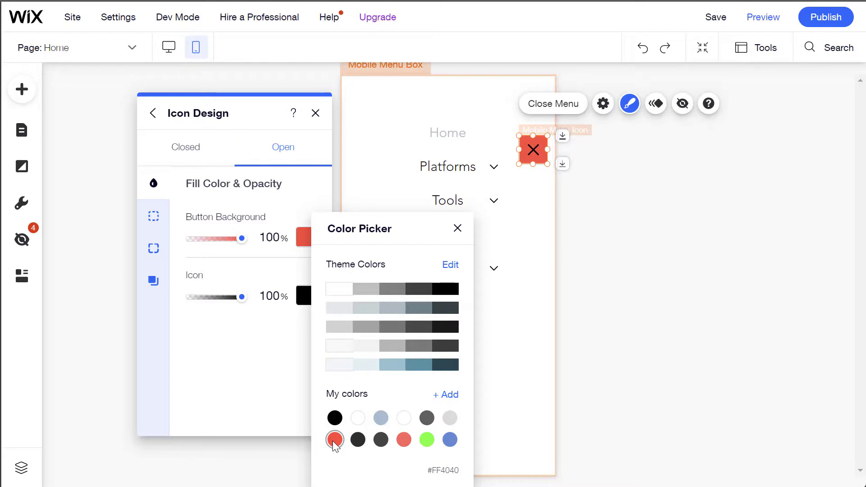
left_click(256, 350)
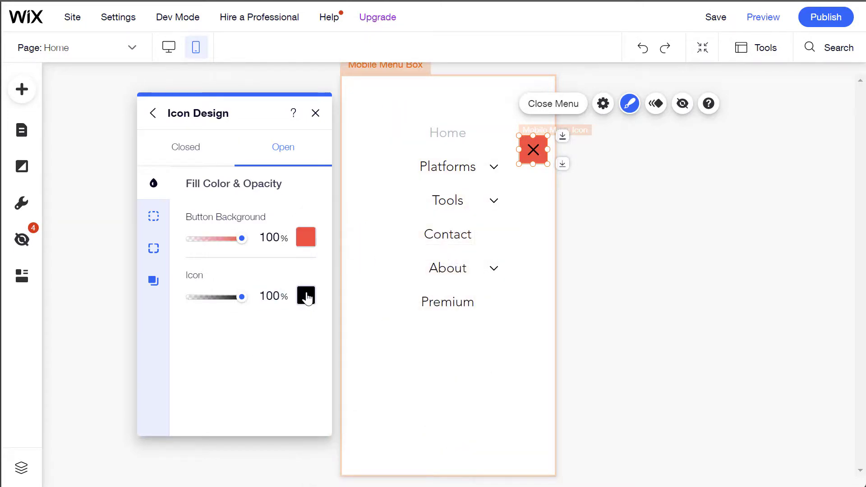
left_click(307, 296)
left_click(444, 439)
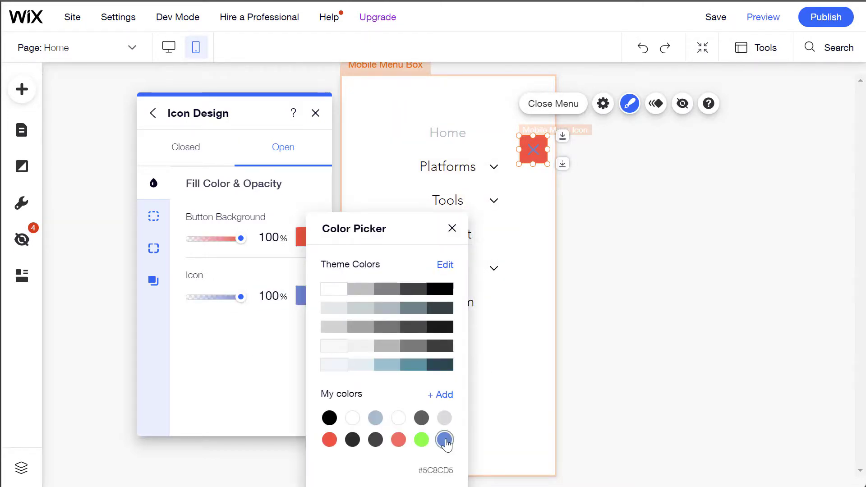
left_click(230, 349)
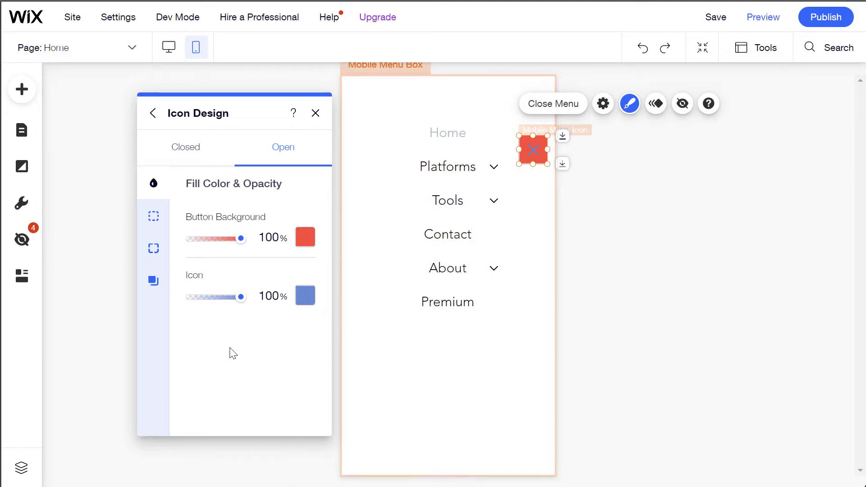